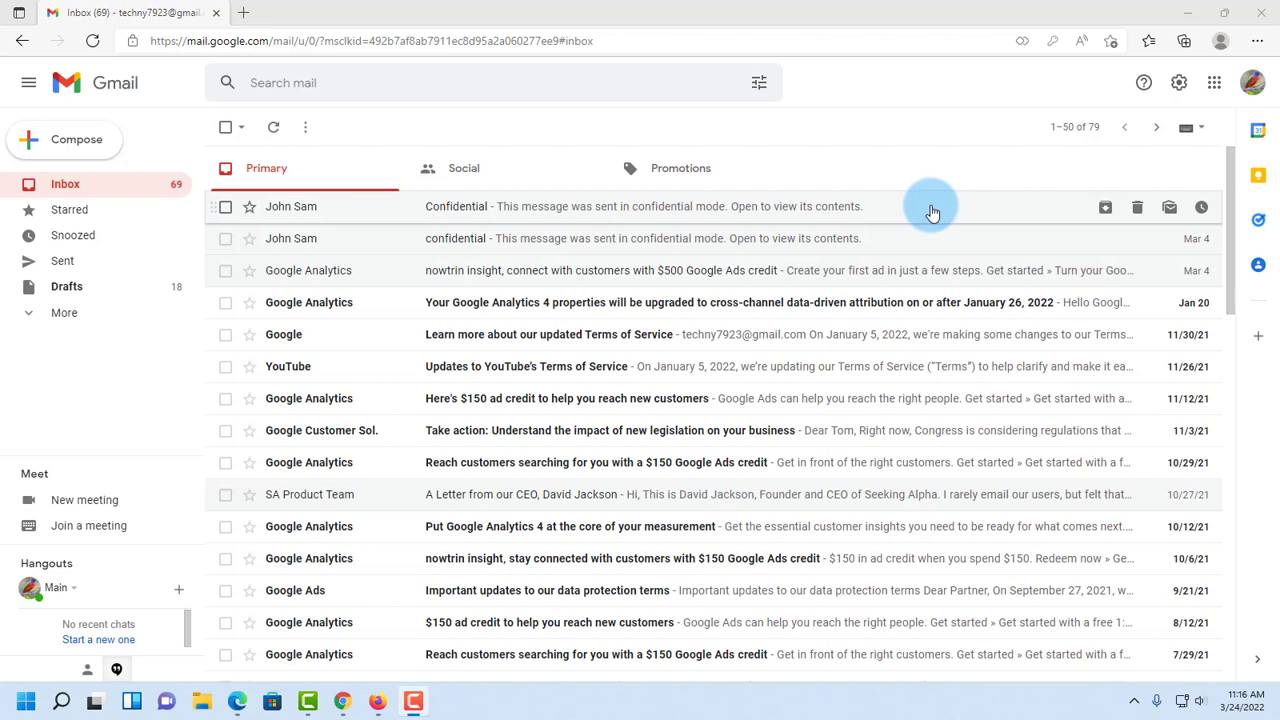
# Check which Gmail account is signed in in Edge and which one in Chrome.
pyautogui.click(1252, 82)
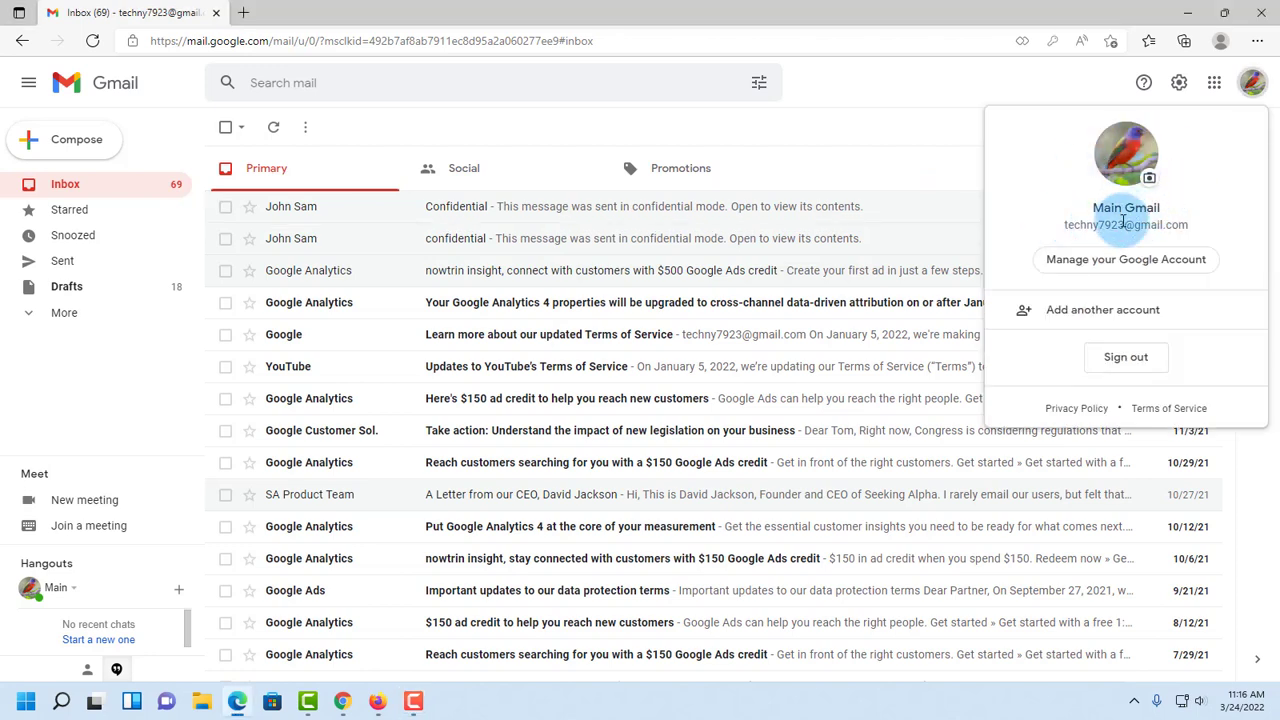
pyautogui.hotkey('alt', 'Tab')
pyautogui.click(1252, 82)
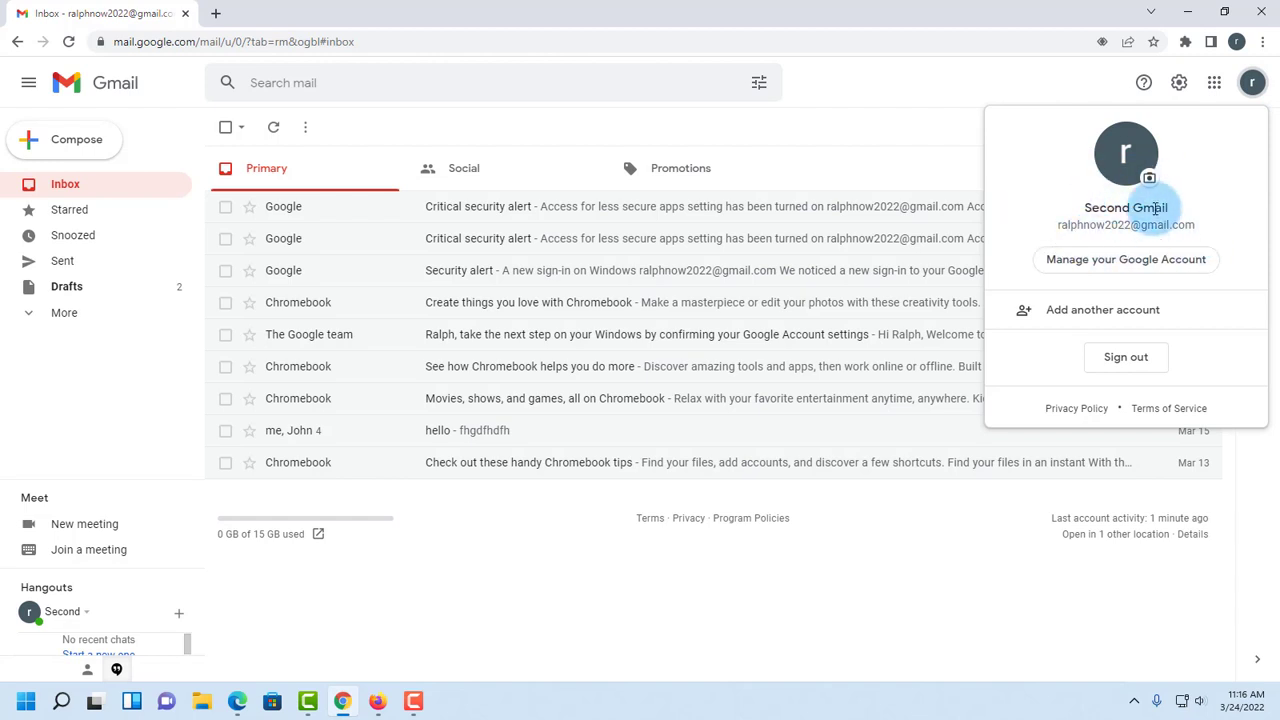
pyautogui.click(800, 365)
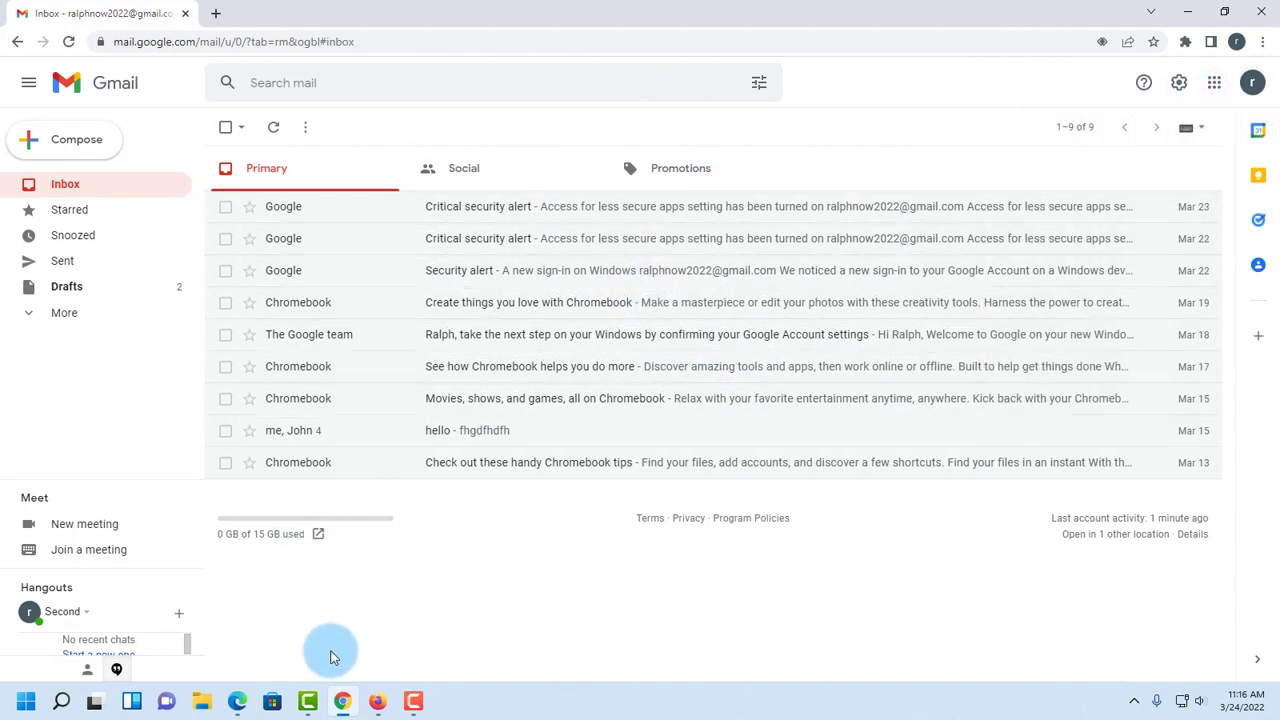
pyautogui.click(237, 701)
pyautogui.hotkey('alt', 'Tab')
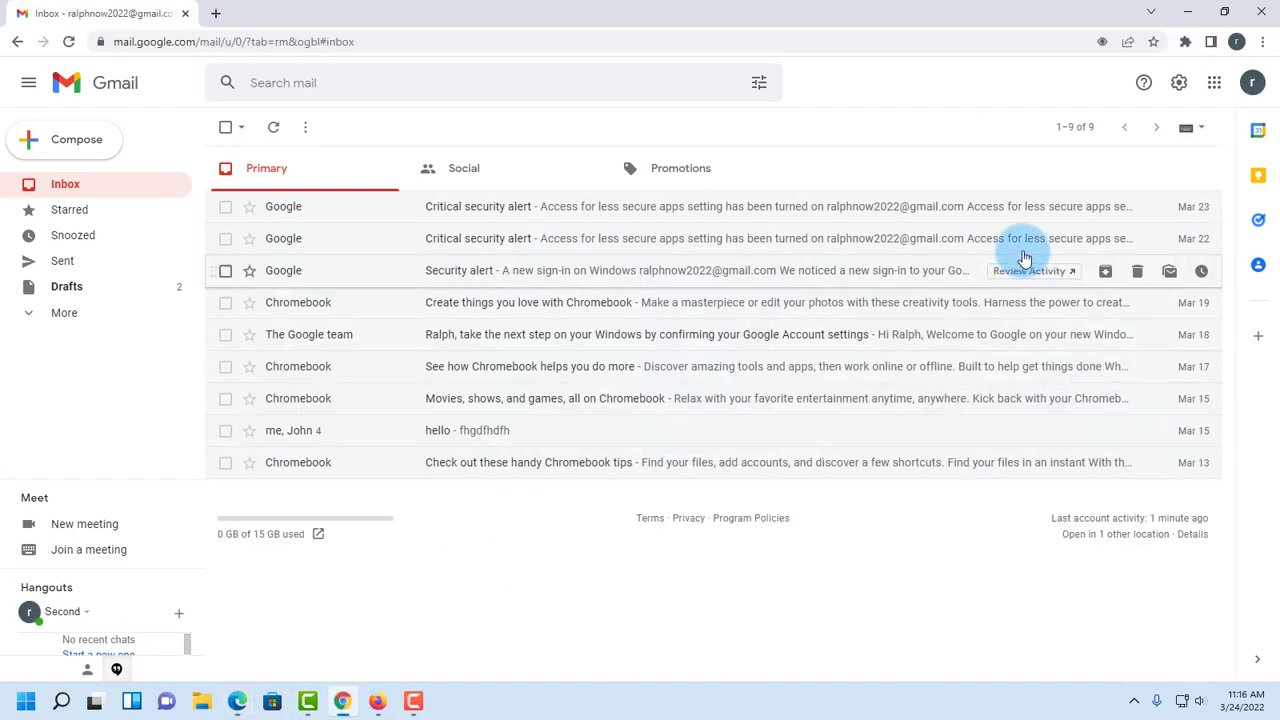
pyautogui.click(1252, 84)
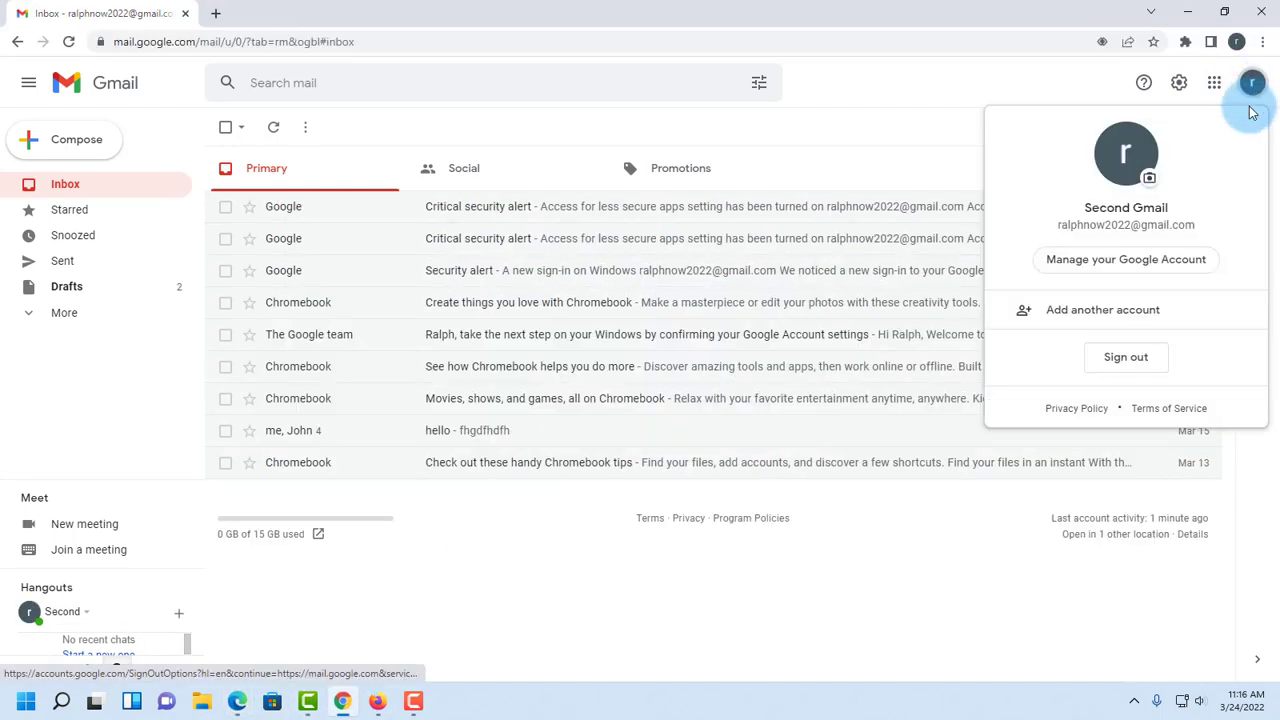
pyautogui.click(1177, 88)
# Open the Forwarding and POP/IMAP settings of the second Gmail account and check which account is signed in.
pyautogui.click(1179, 83)
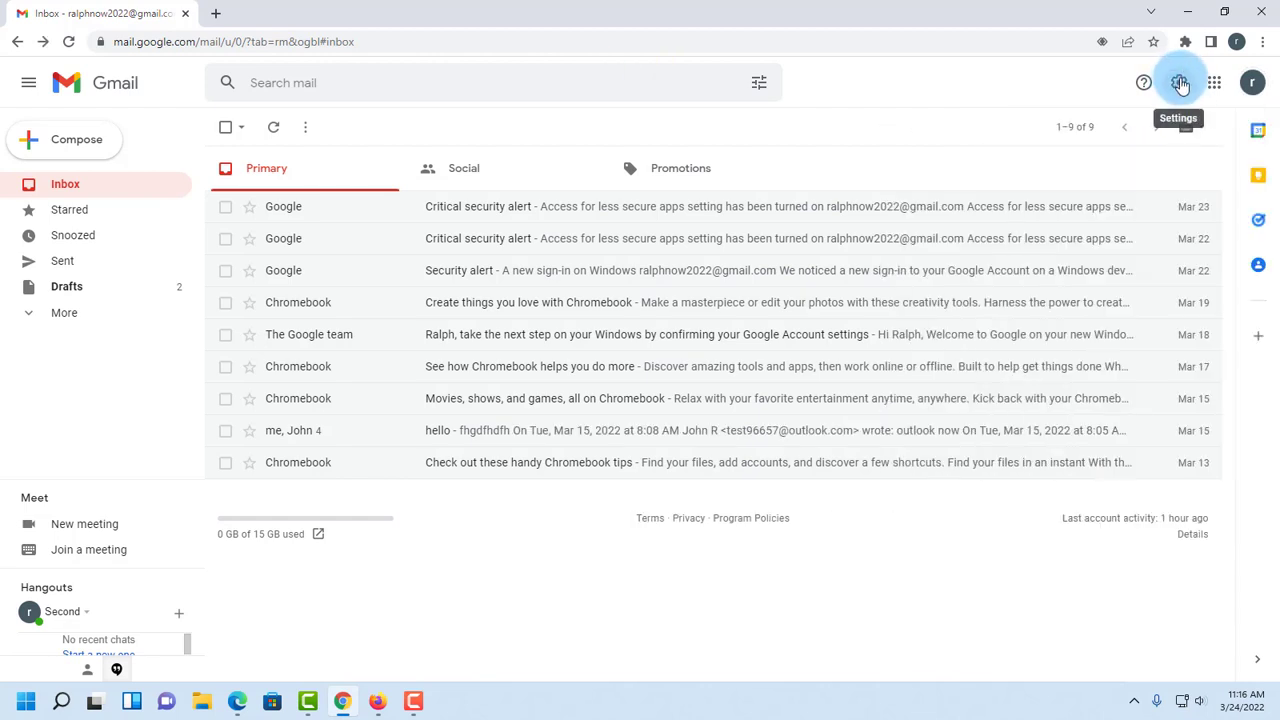
pyautogui.click(1180, 84)
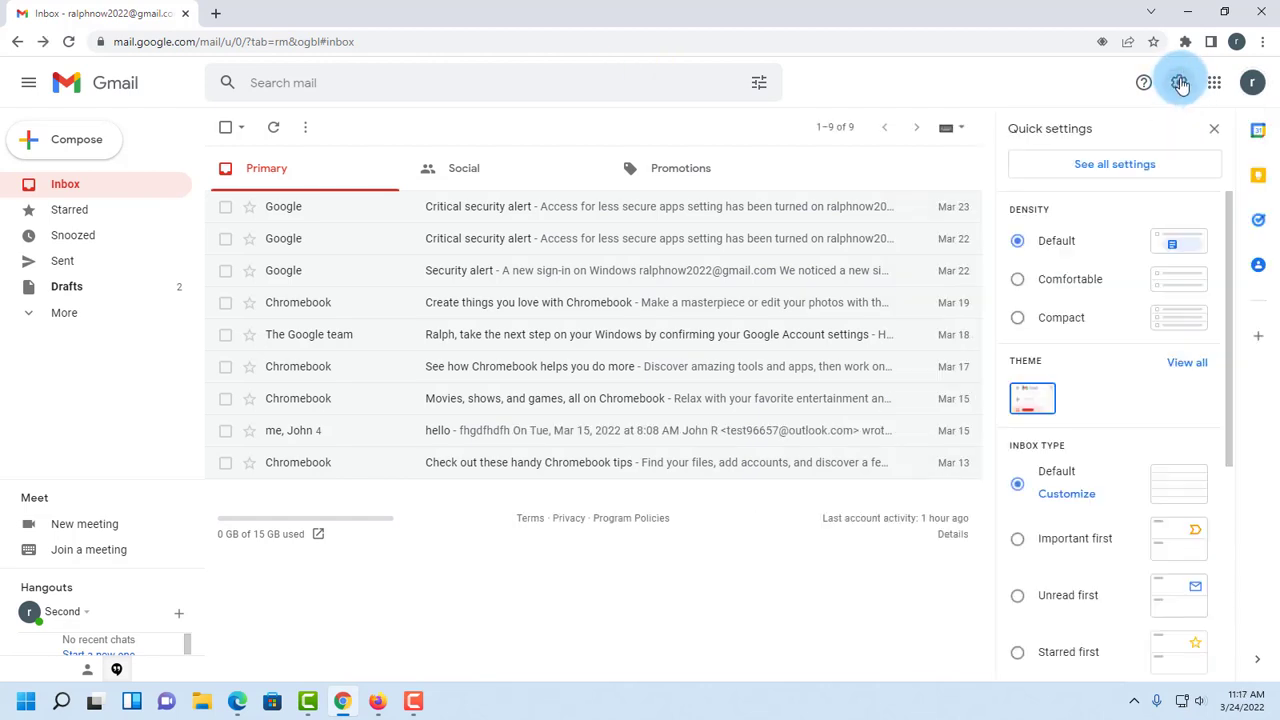
pyautogui.click(1117, 166)
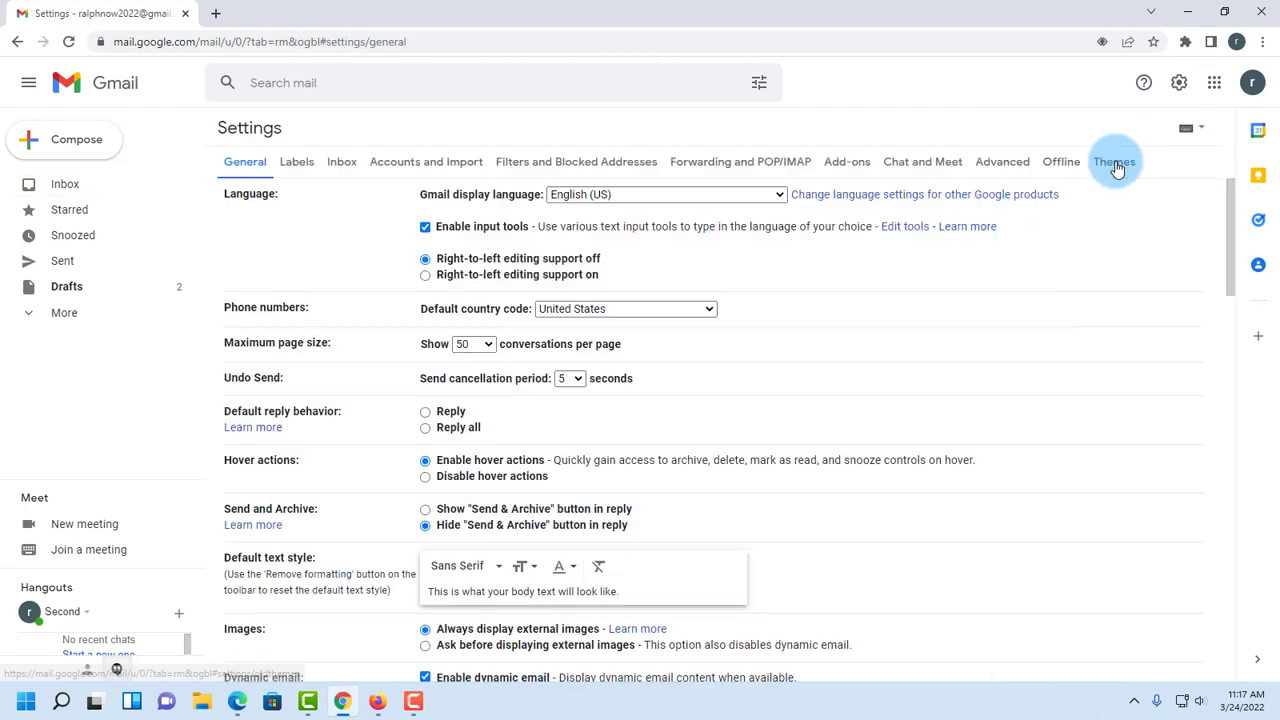
pyautogui.click(735, 166)
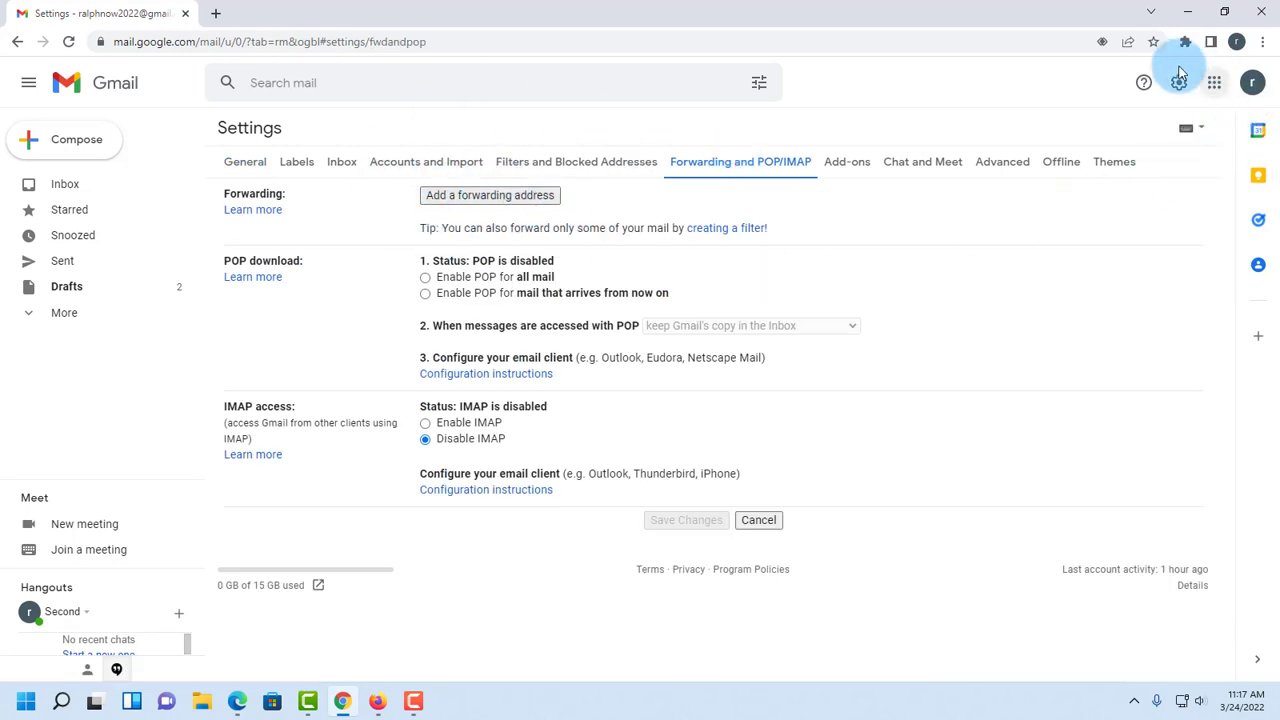
pyautogui.click(1252, 82)
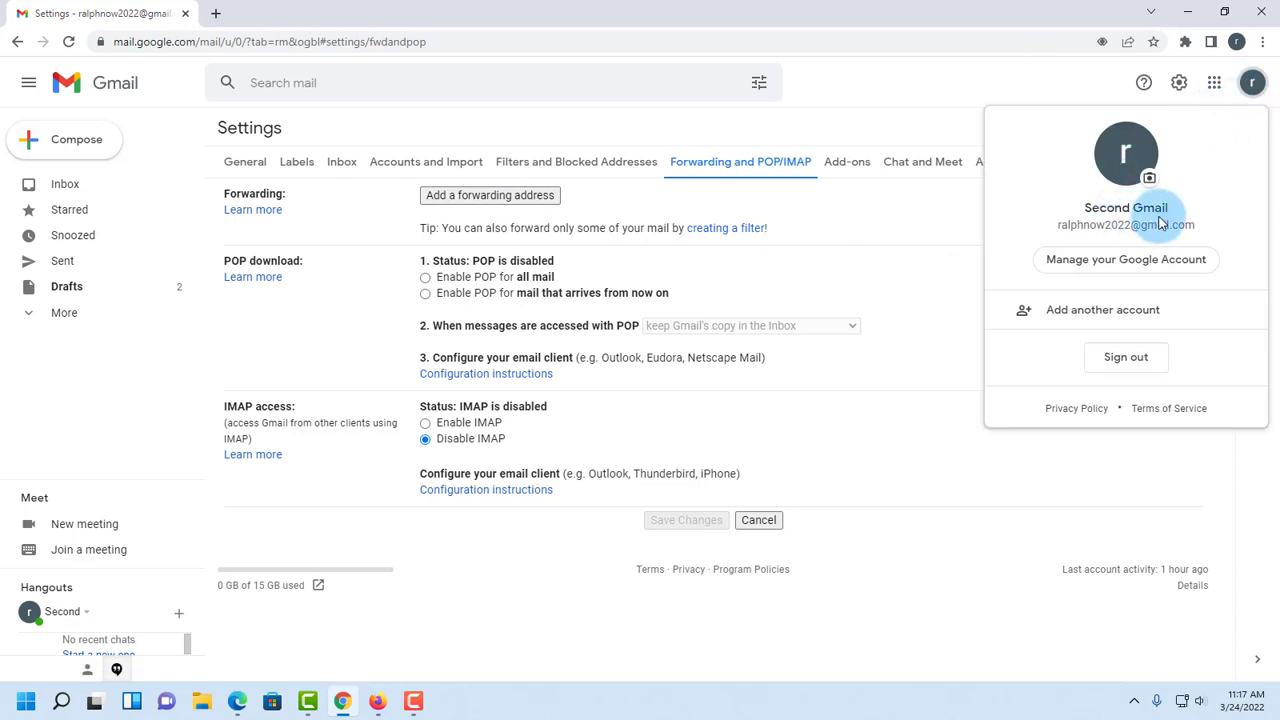
pyautogui.click(994, 104)
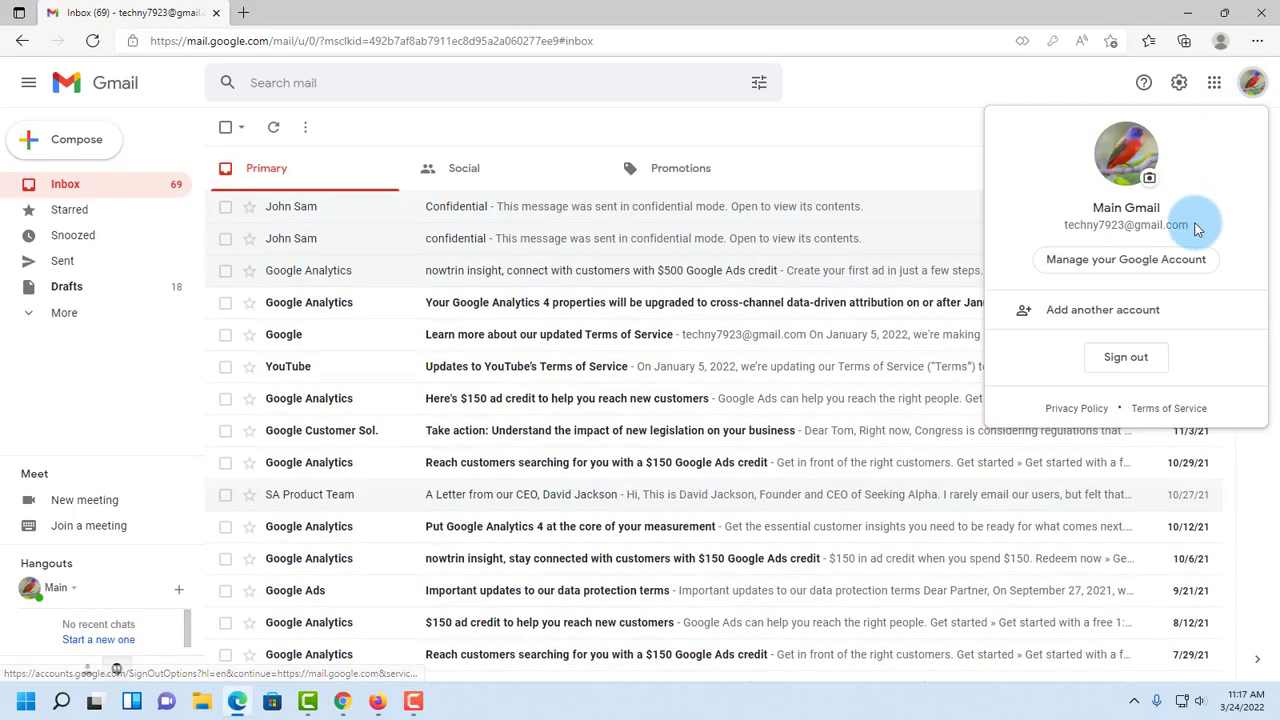
# Switch to Edge and copy the email address of the main Gmail account.
pyautogui.moveTo(1190, 224); pyautogui.dragTo(1093, 230)
pyautogui.rightClick(1093, 226)
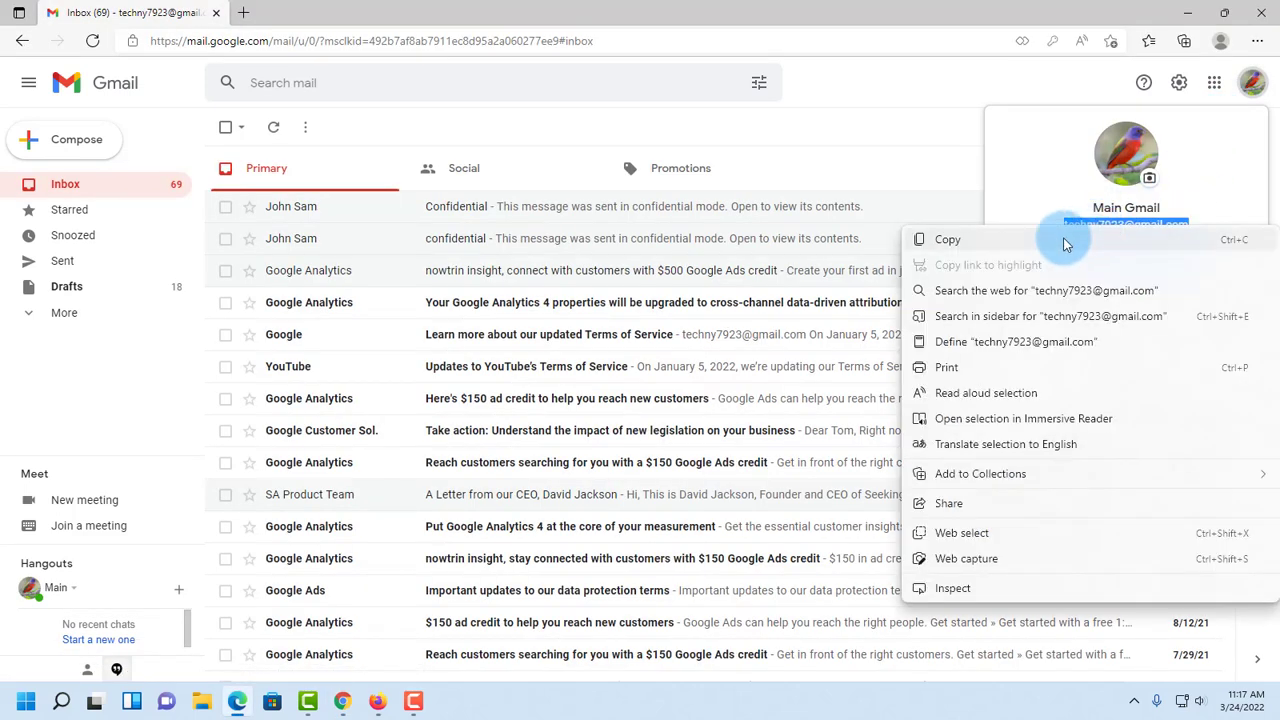
pyautogui.click(1065, 240)
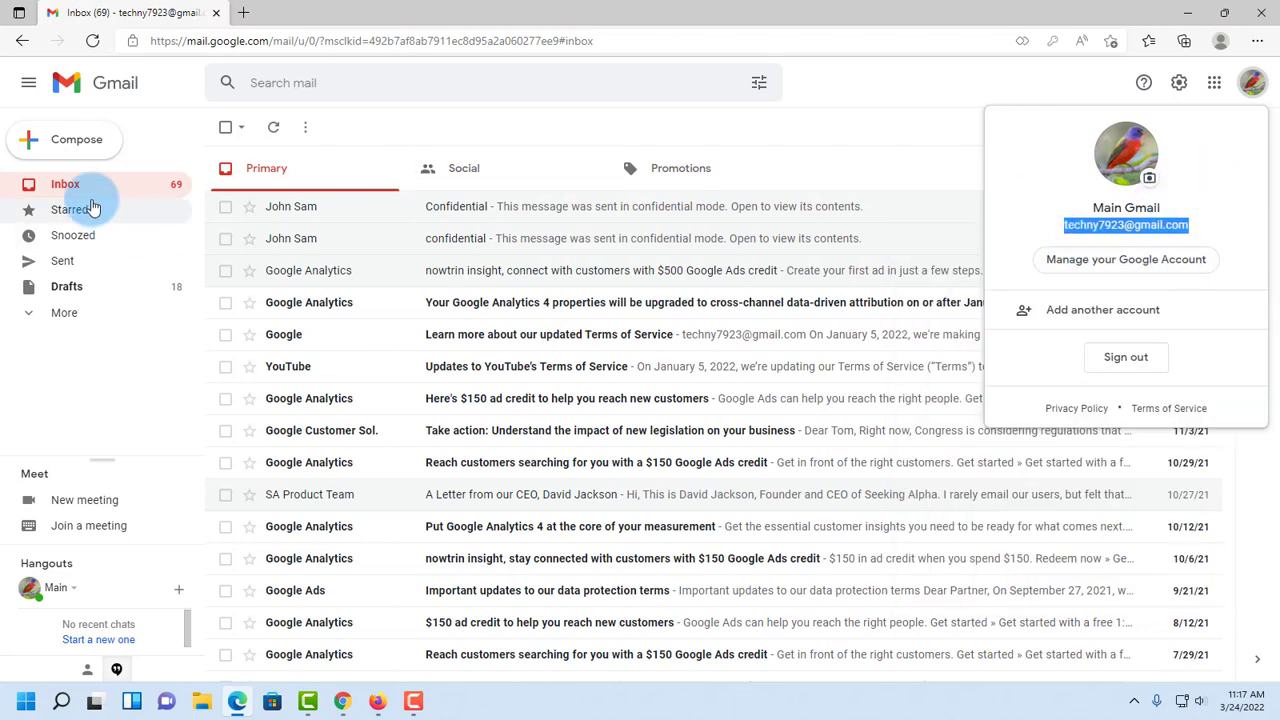
pyautogui.press('Escape')
# Switch to Chrome, add the main account's email as the second account's forwarding address, and proceed with the request.
pyautogui.click(347, 705)
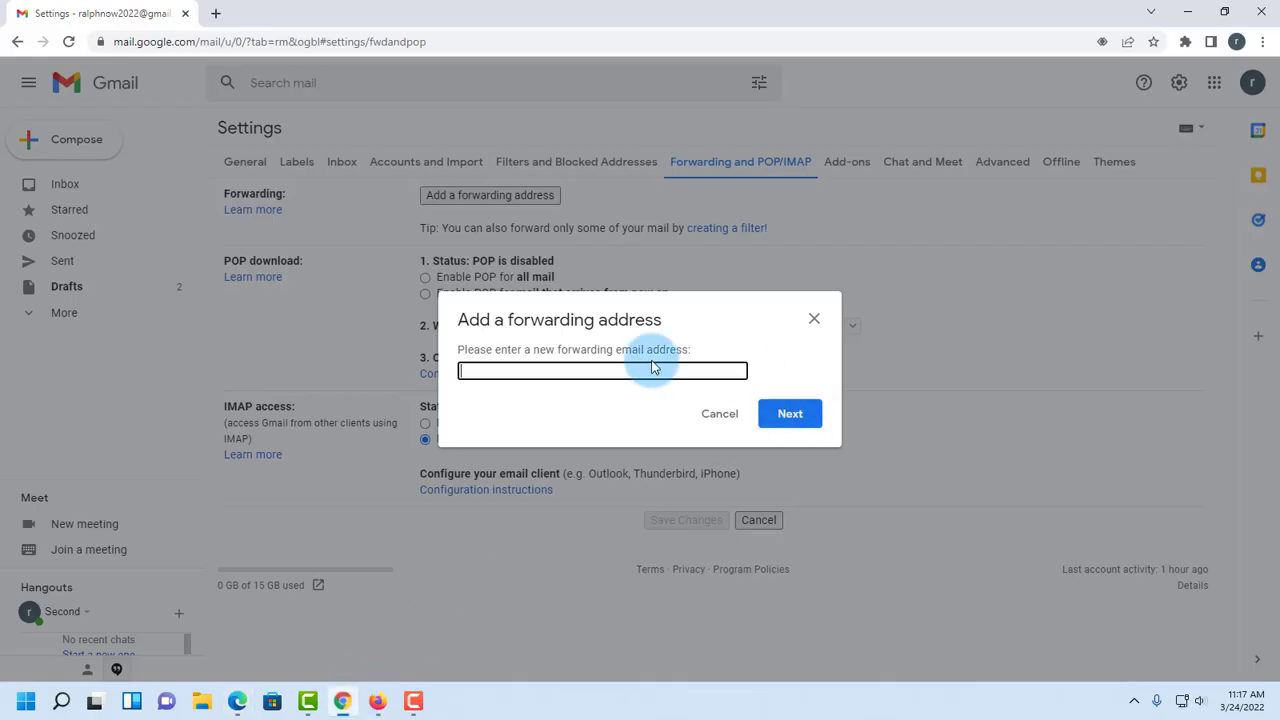
pyautogui.rightClick(571, 373)
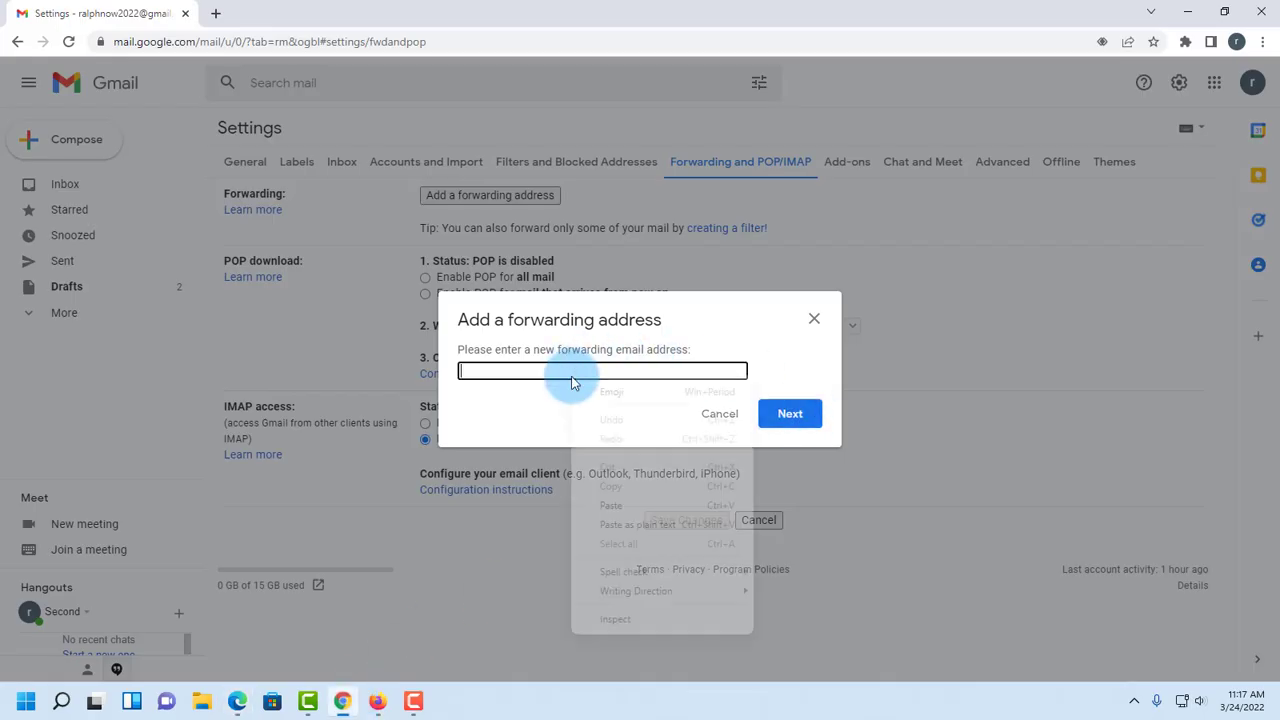
pyautogui.click(610, 505)
pyautogui.click(803, 419)
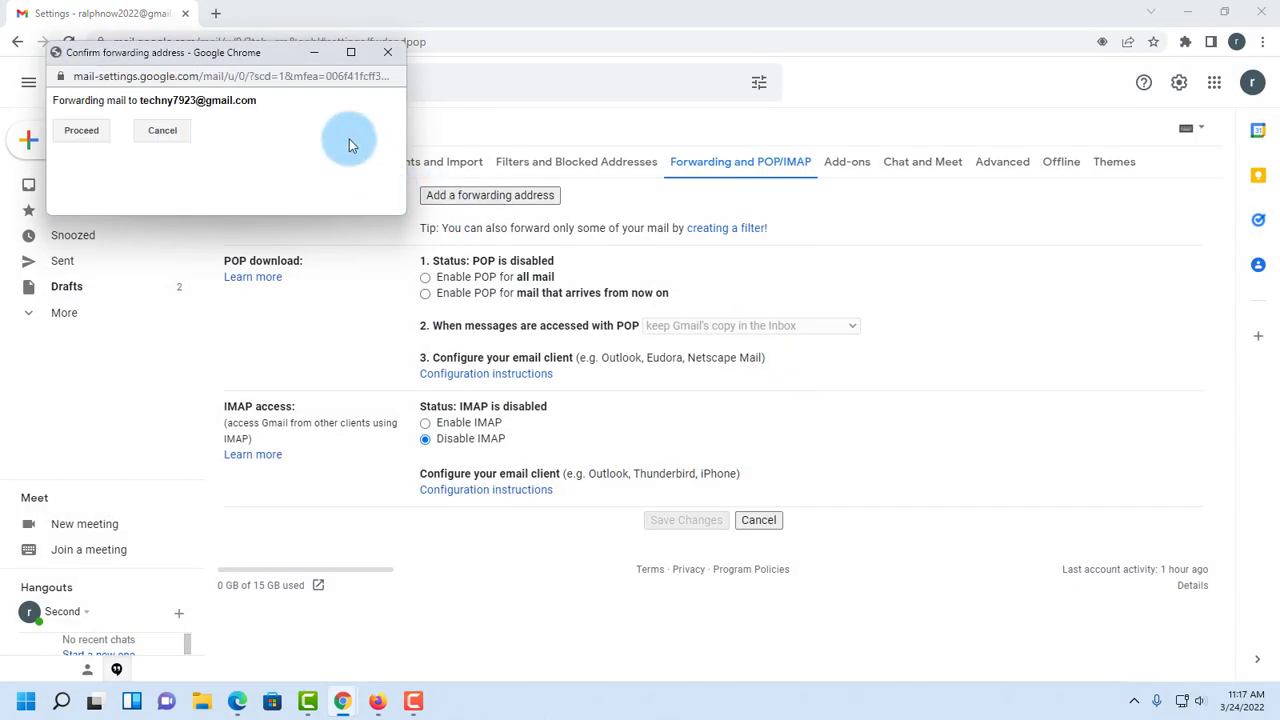
pyautogui.moveTo(271, 51); pyautogui.dragTo(641, 205)
pyautogui.click(412, 270)
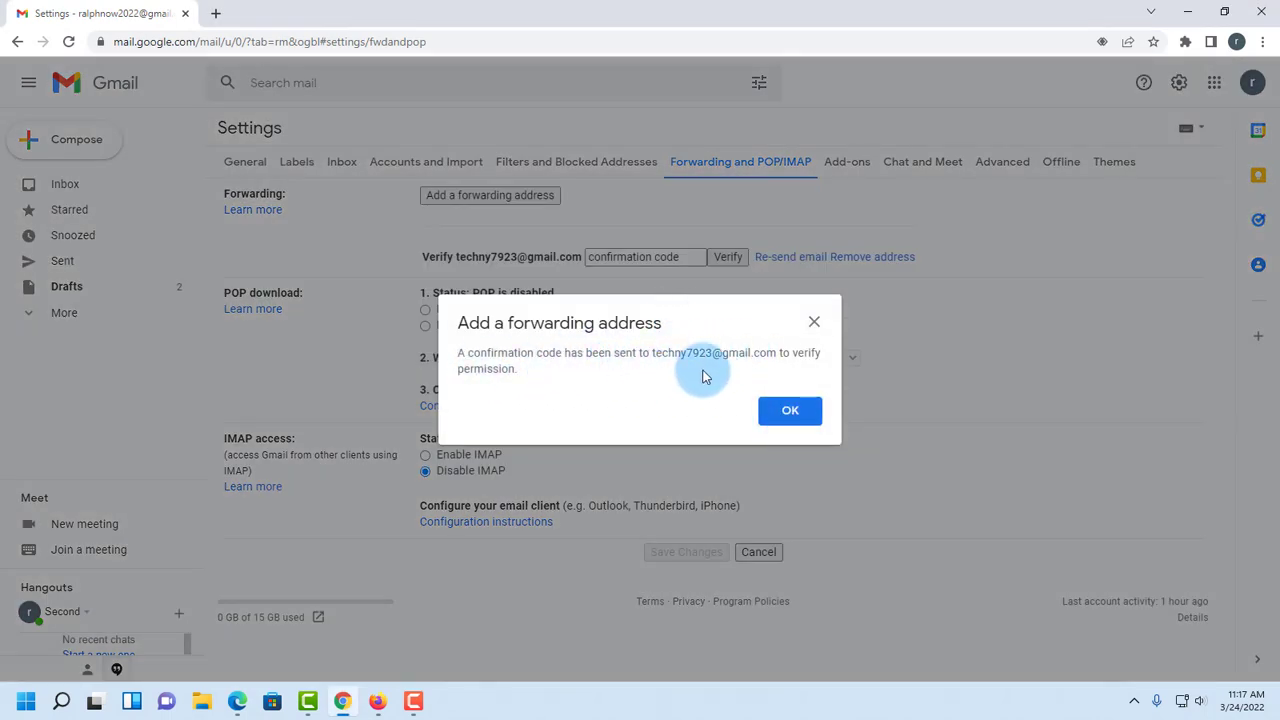
pyautogui.click(785, 411)
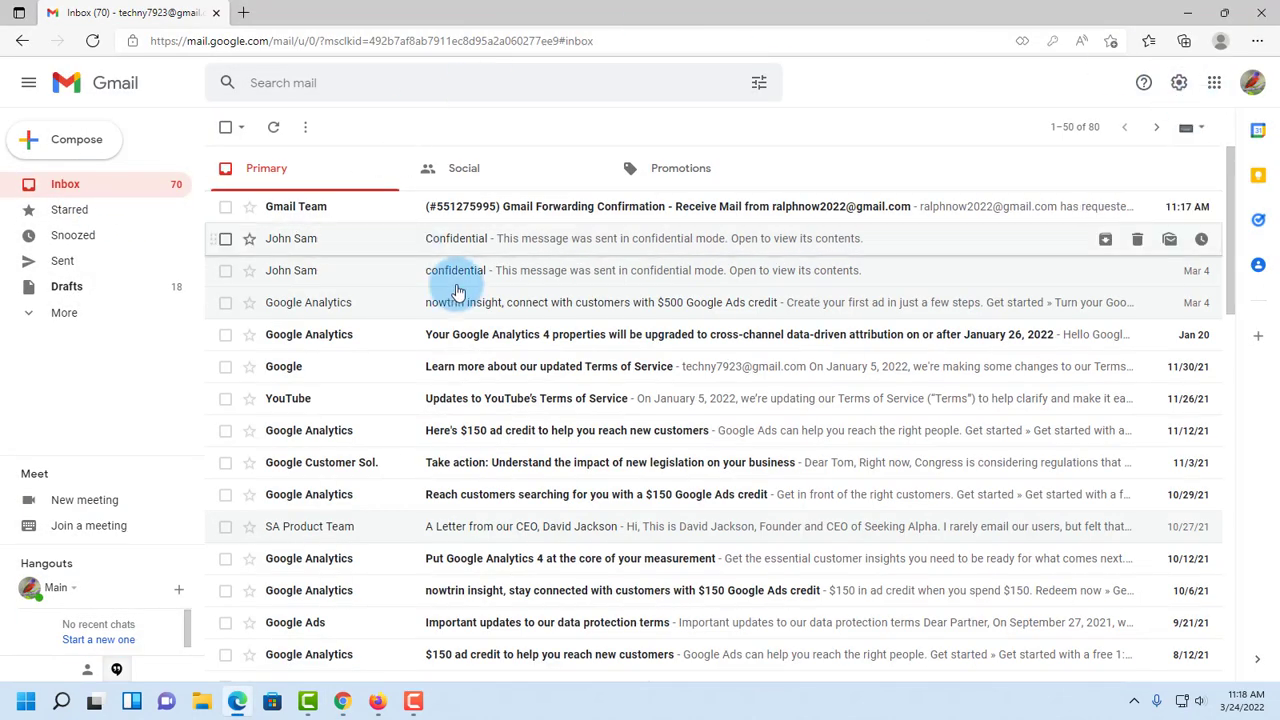
# Switch to the main account in Edge, open the Gmail Forwarding Confirmation email, and copy its confirmation code.
pyautogui.click(1253, 83)
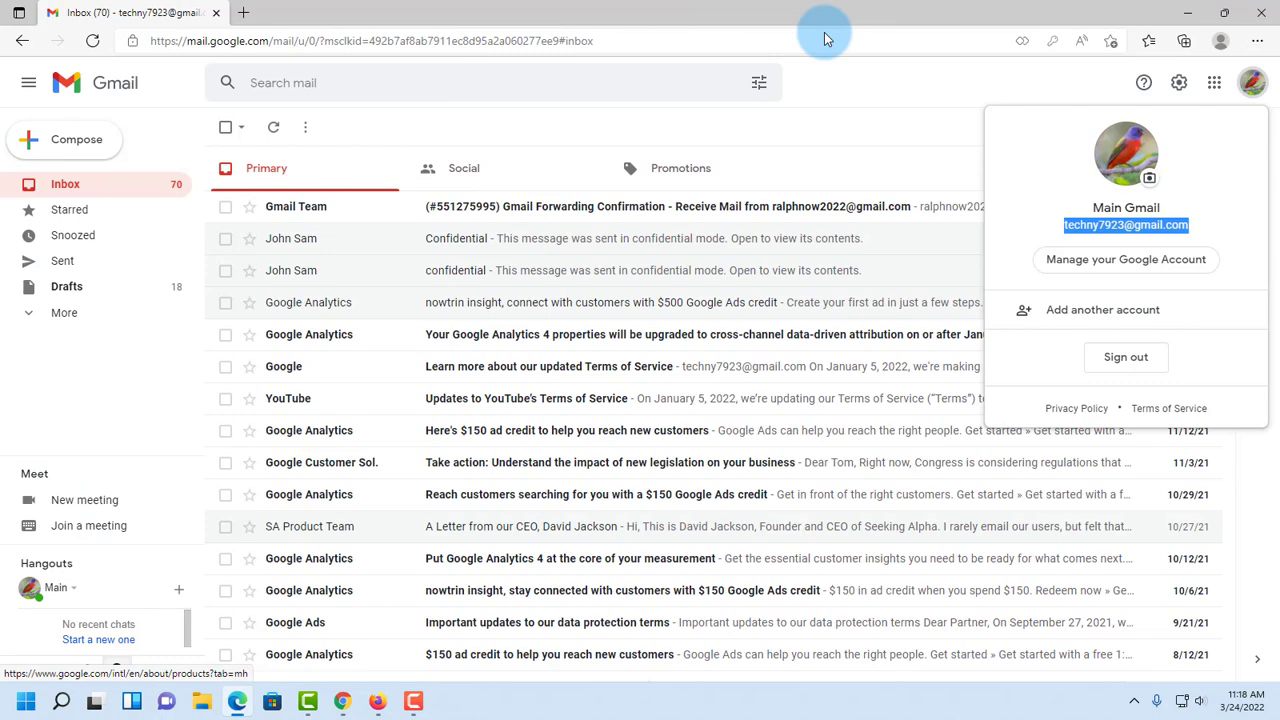
pyautogui.click(817, 94)
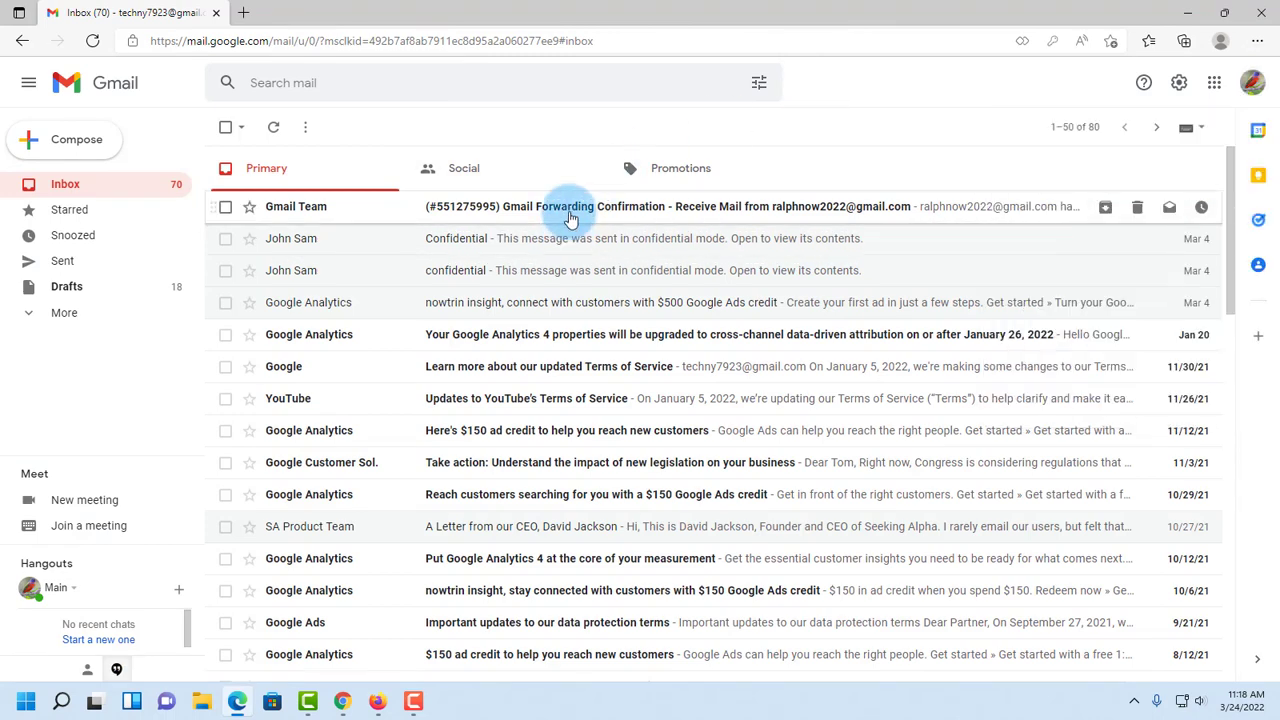
pyautogui.click(570, 218)
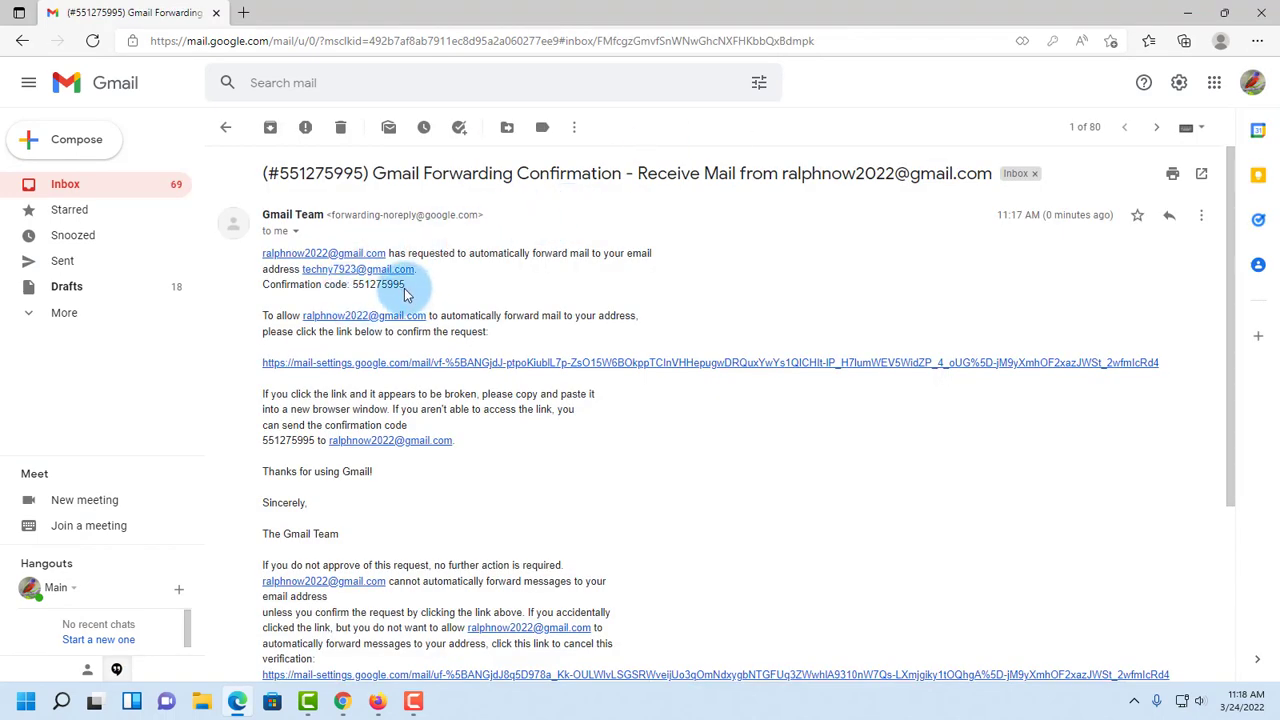
pyautogui.moveTo(352, 284); pyautogui.dragTo(395, 285)
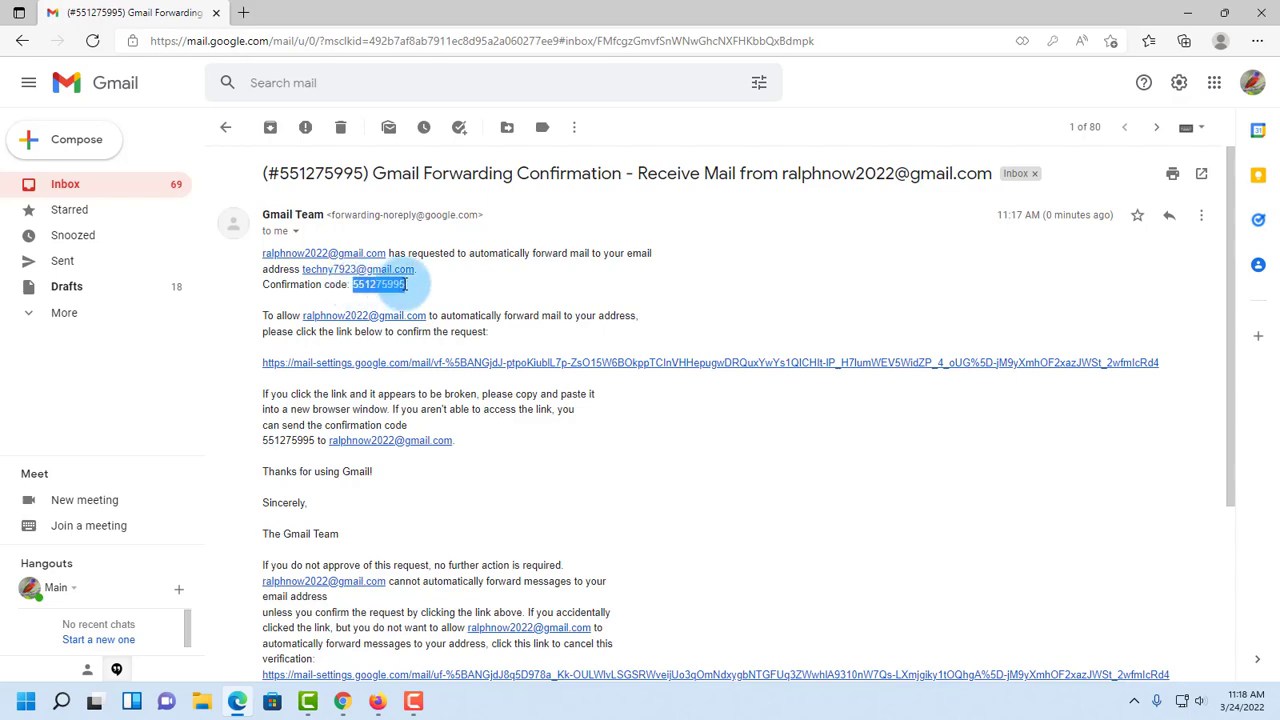
pyautogui.rightClick(399, 287)
pyautogui.click(440, 297)
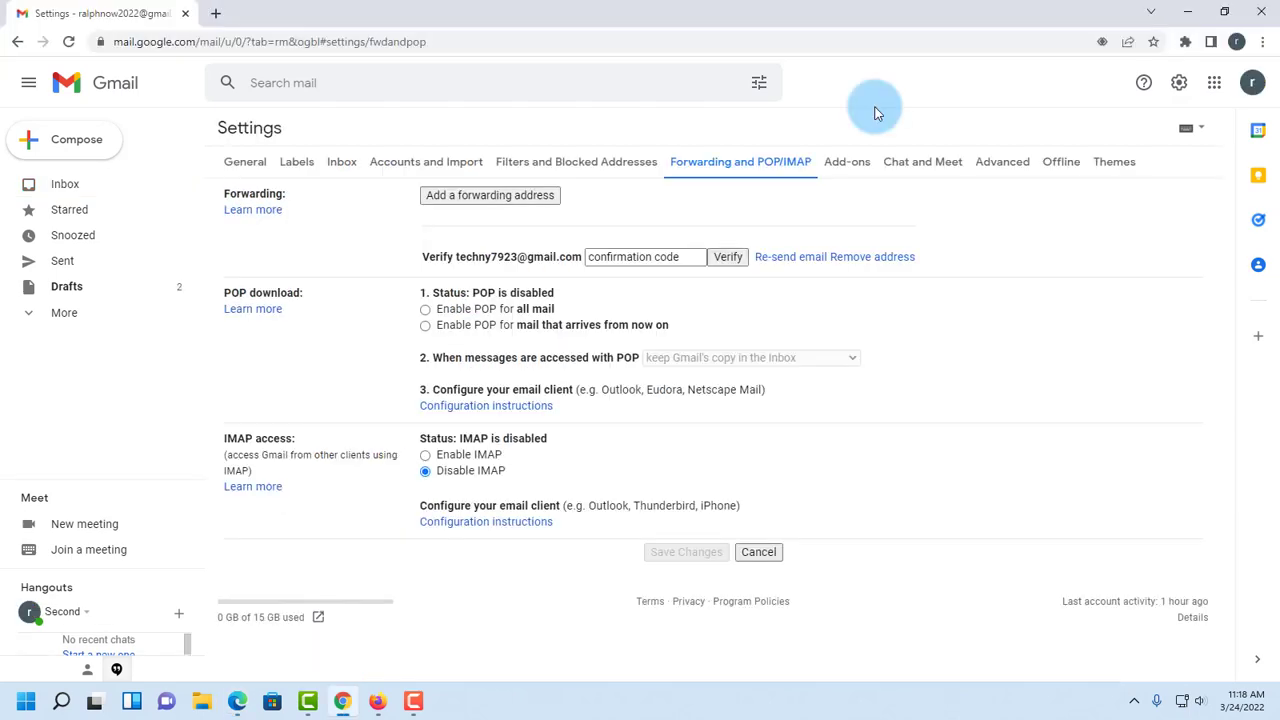
# Paste the confirmation code in the second account's forwarding settings and verify the forwarding address.
pyautogui.click(619, 258)
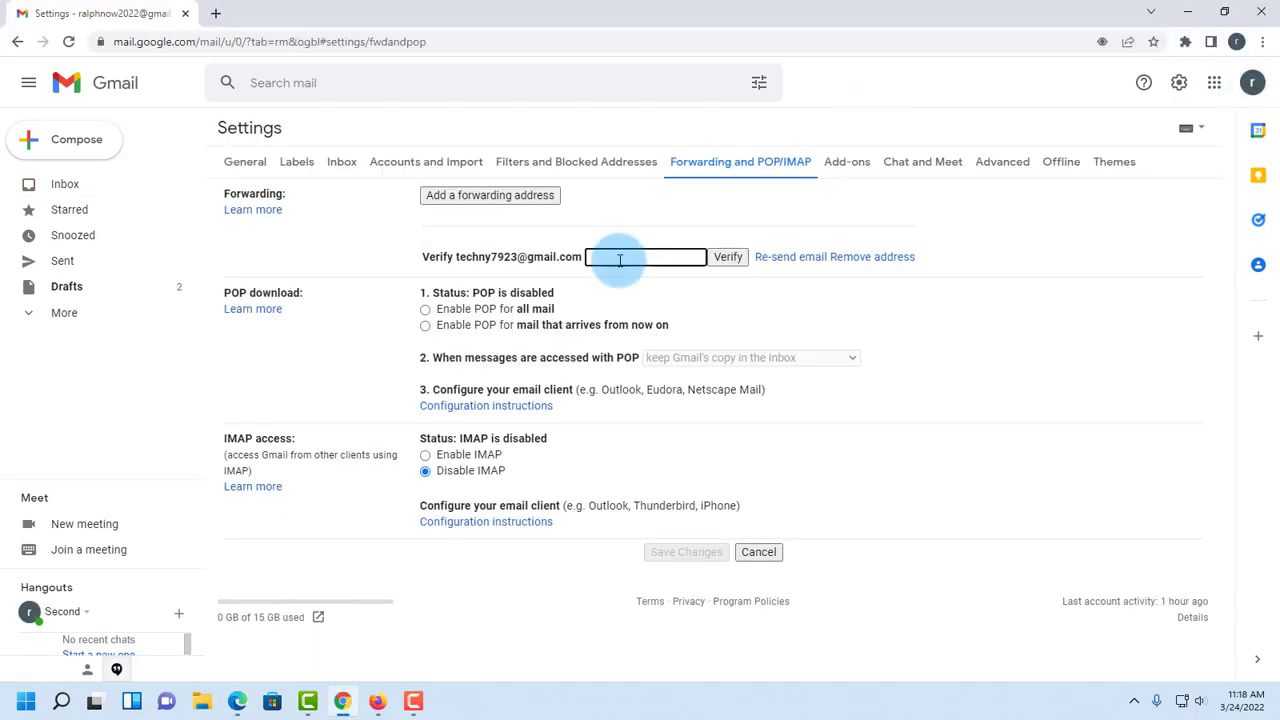
pyautogui.rightClick(609, 257)
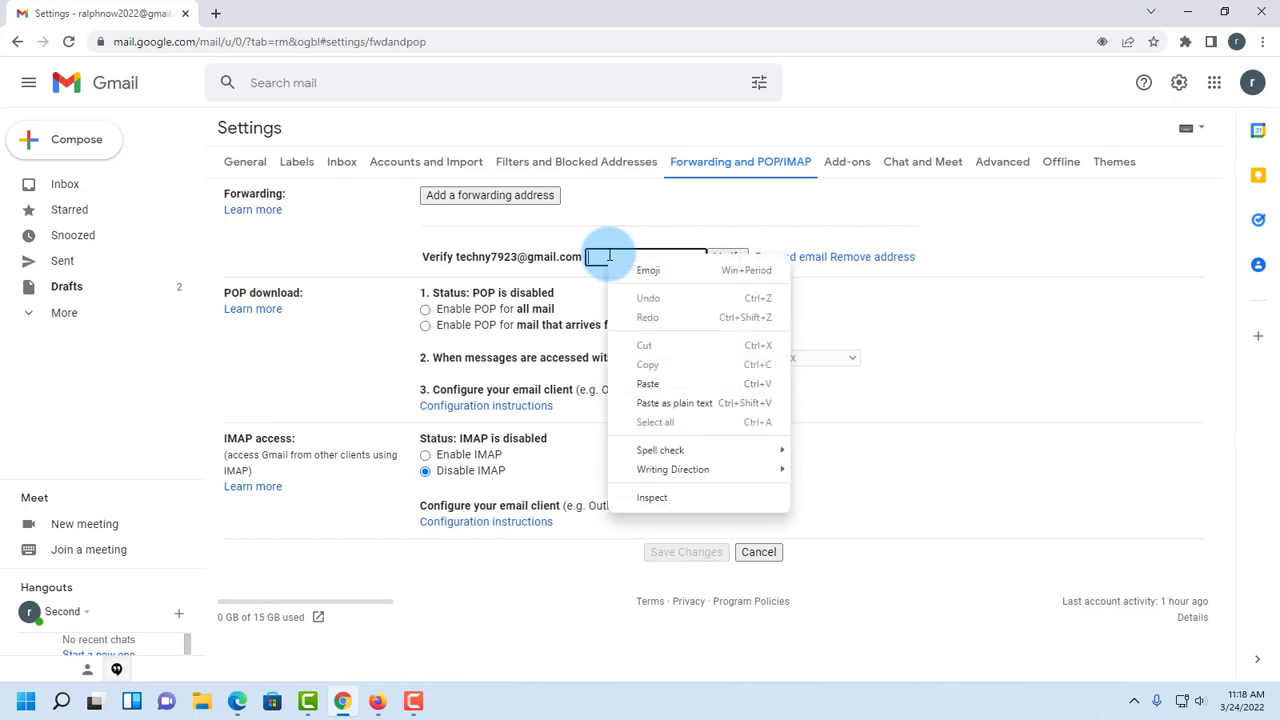
pyautogui.click(697, 372)
pyautogui.click(740, 266)
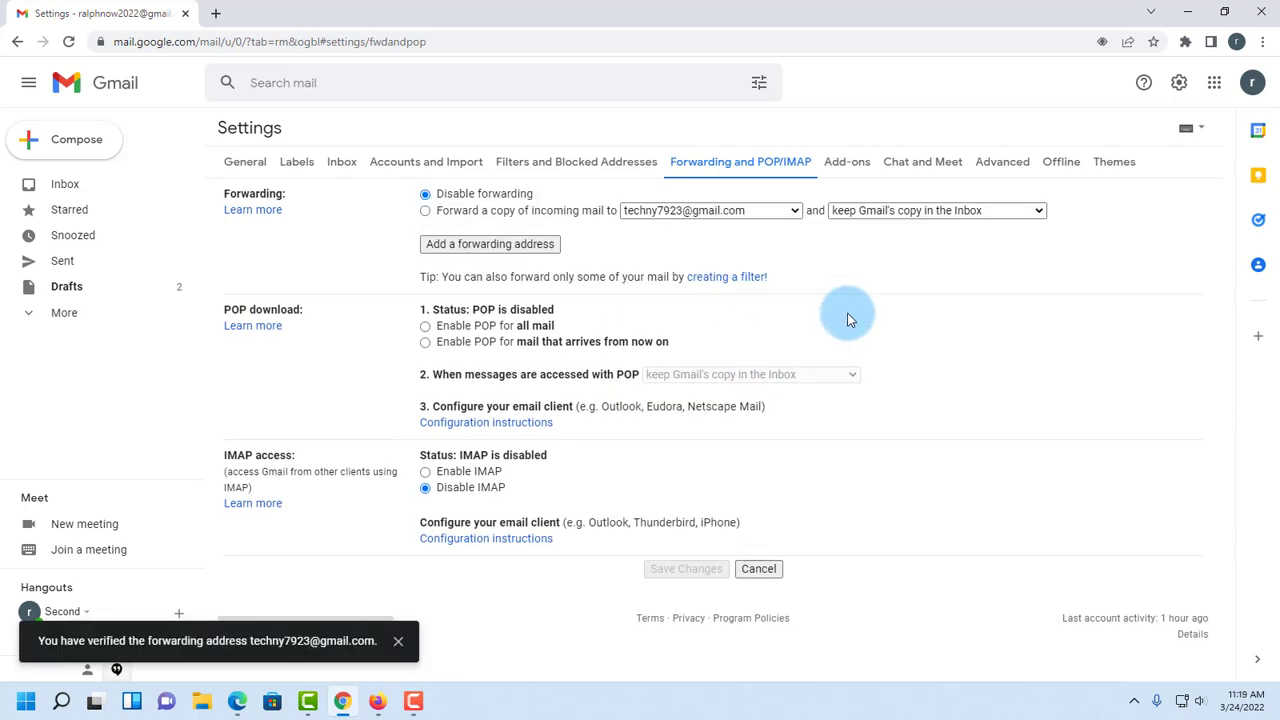
# Enable forwarding a copy of incoming mail to the main address, keep Gmail's copy in the Inbox, and save the changes.
pyautogui.click(425, 210)
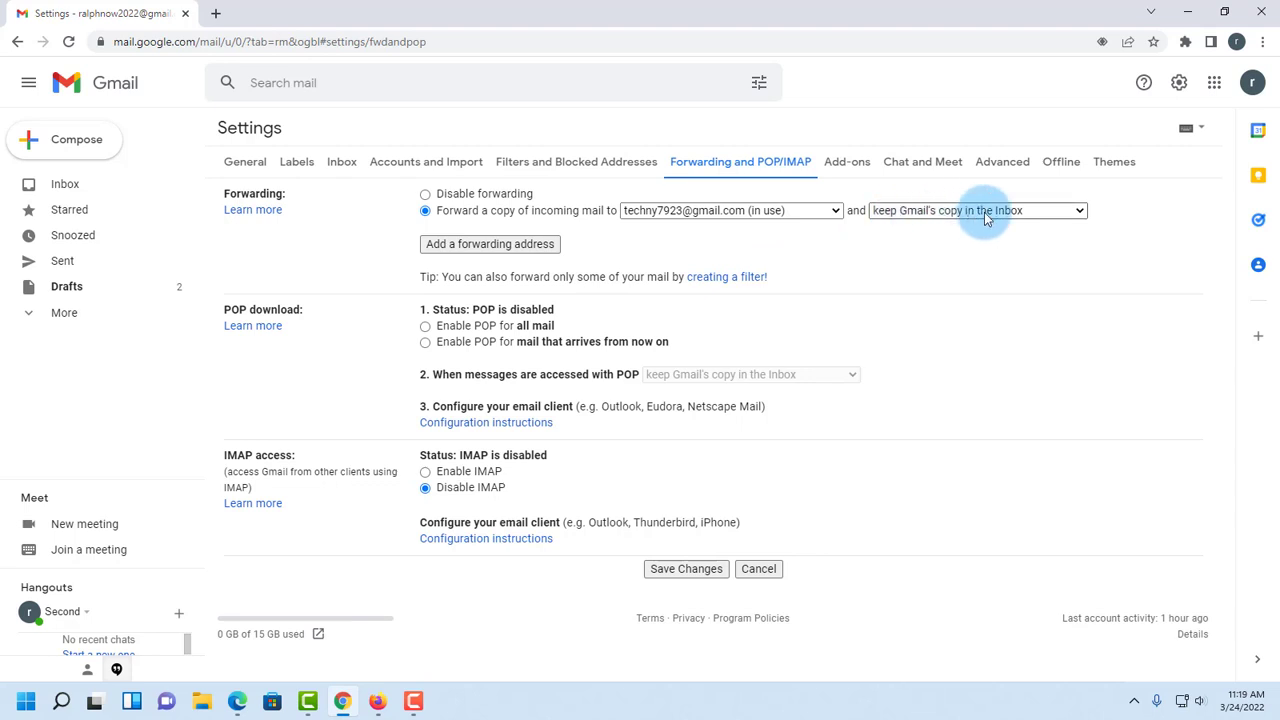
pyautogui.click(686, 568)
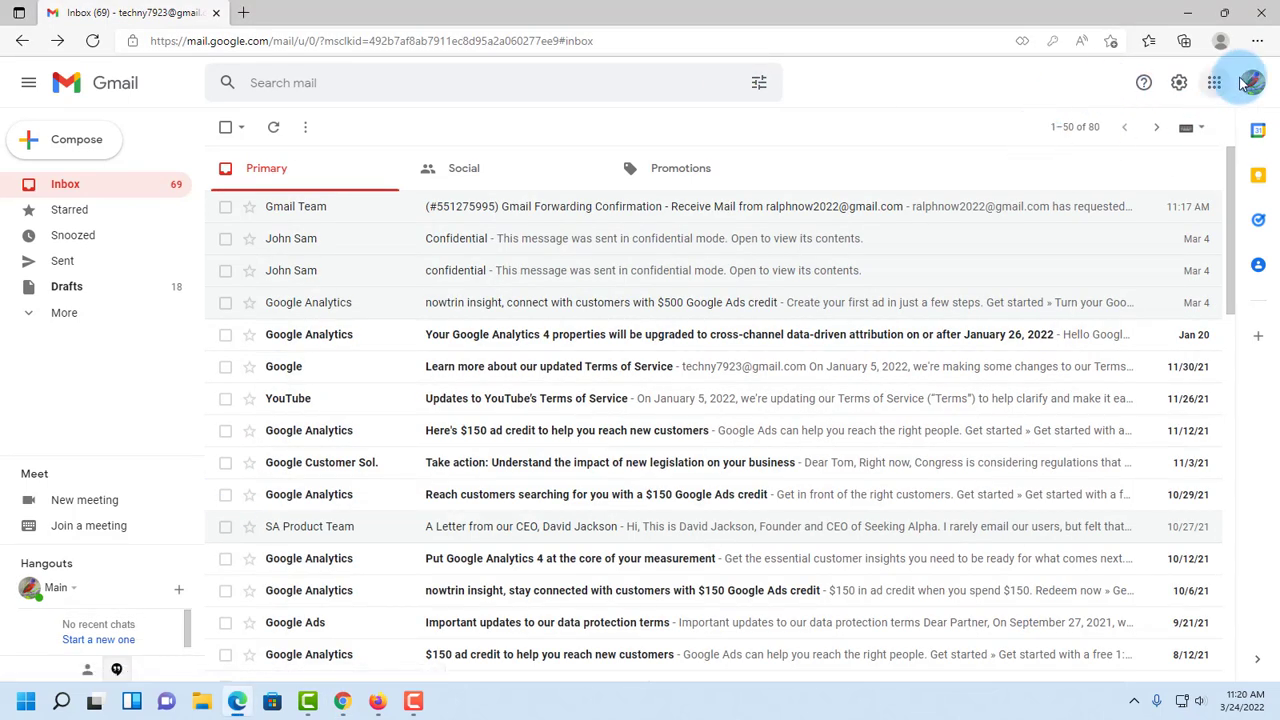
# Open the main account's Accounts and Import settings in Edge and start adding another email address under Send mail as.
pyautogui.click(1252, 82)
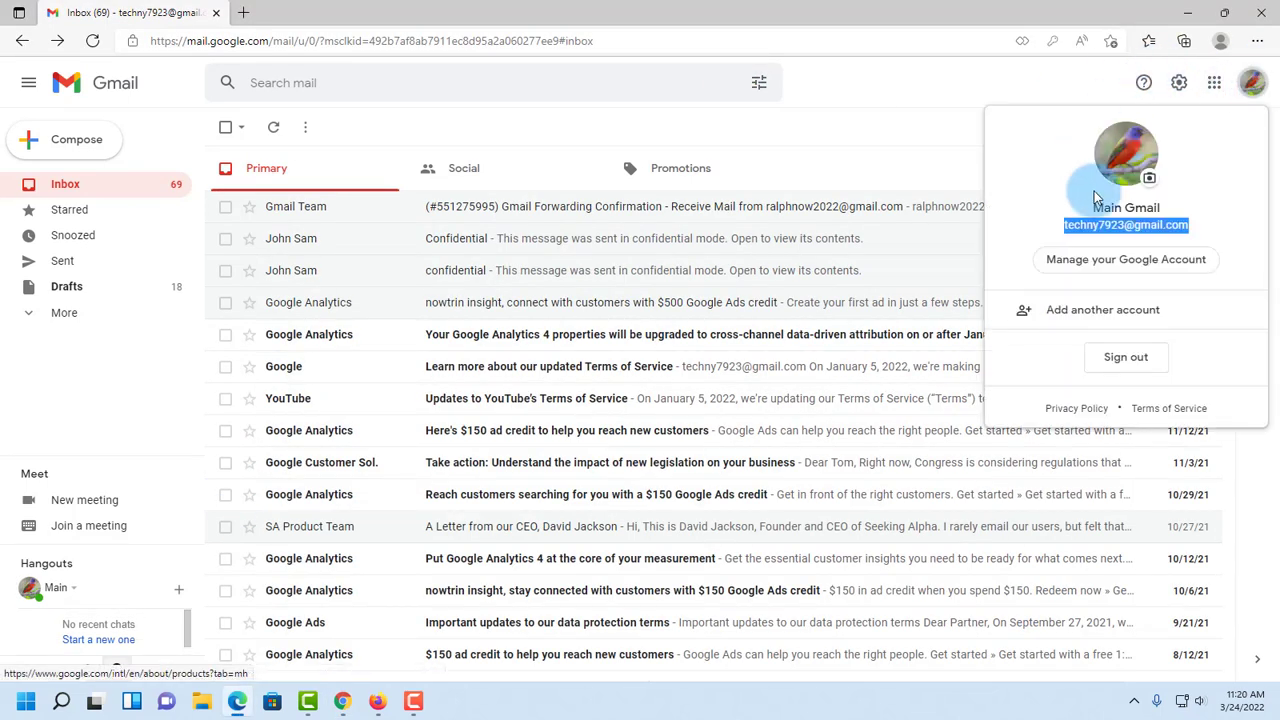
pyautogui.click(963, 118)
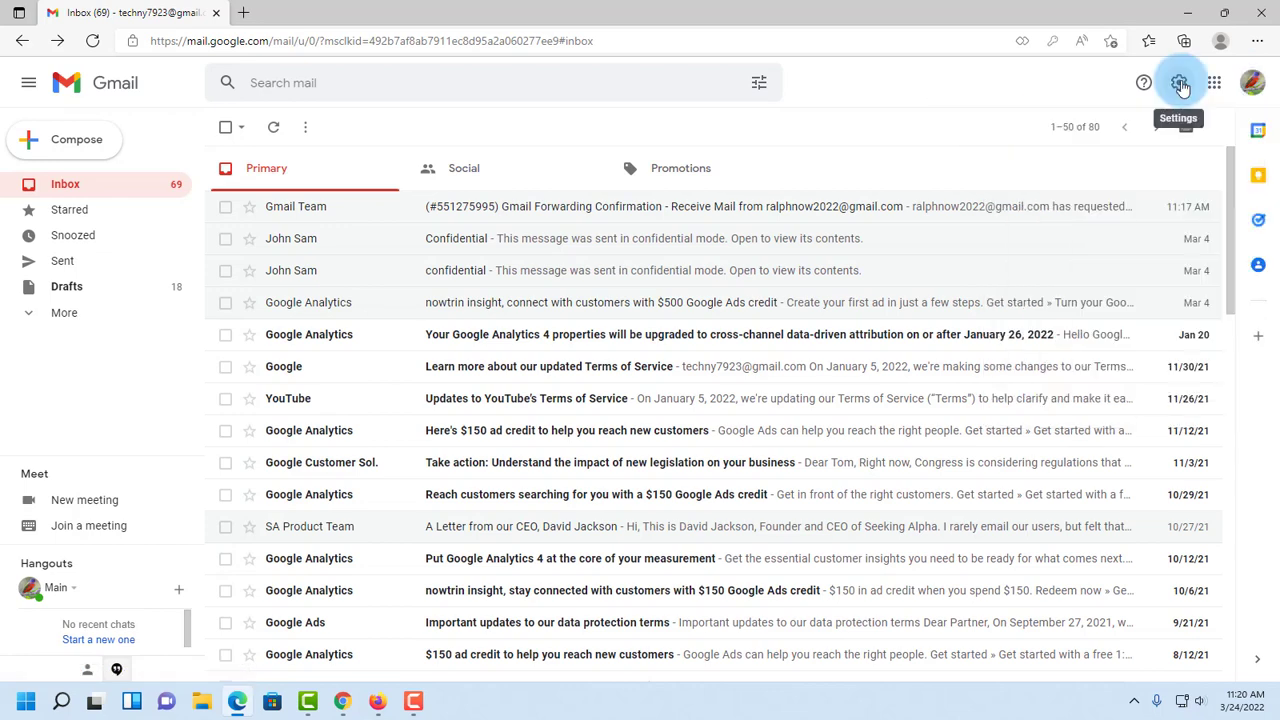
pyautogui.click(1180, 84)
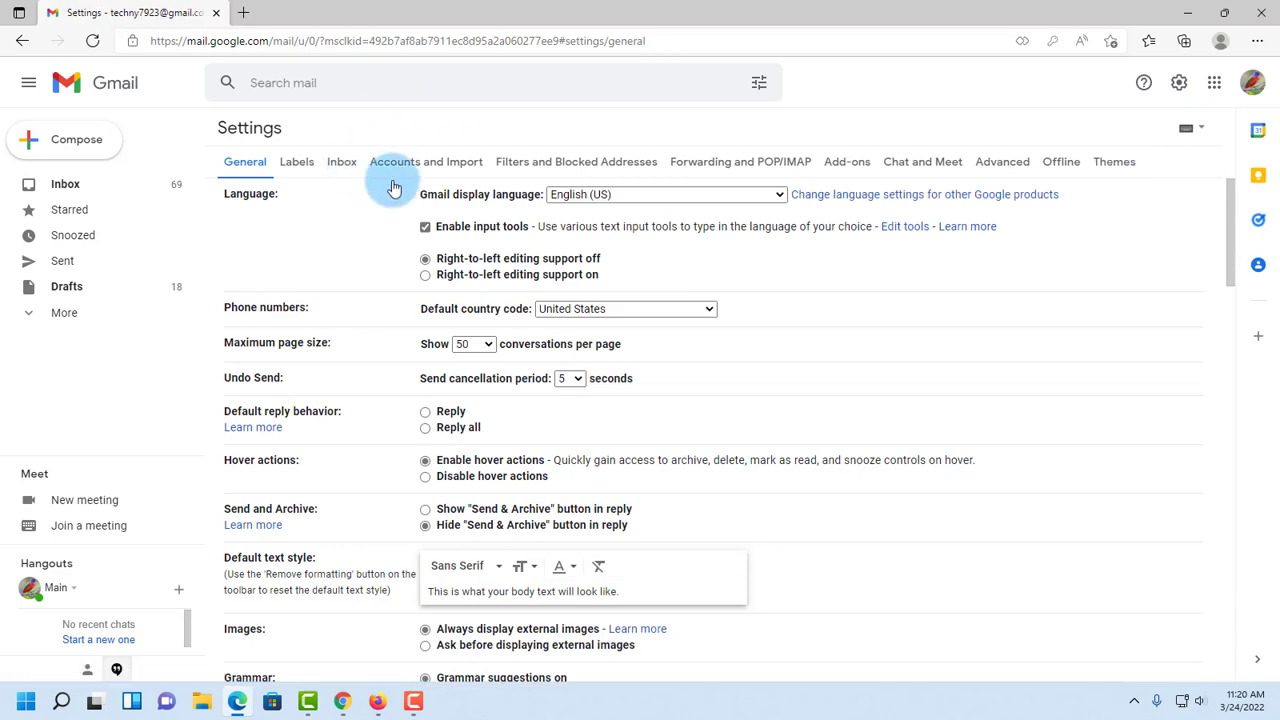
pyautogui.click(409, 162)
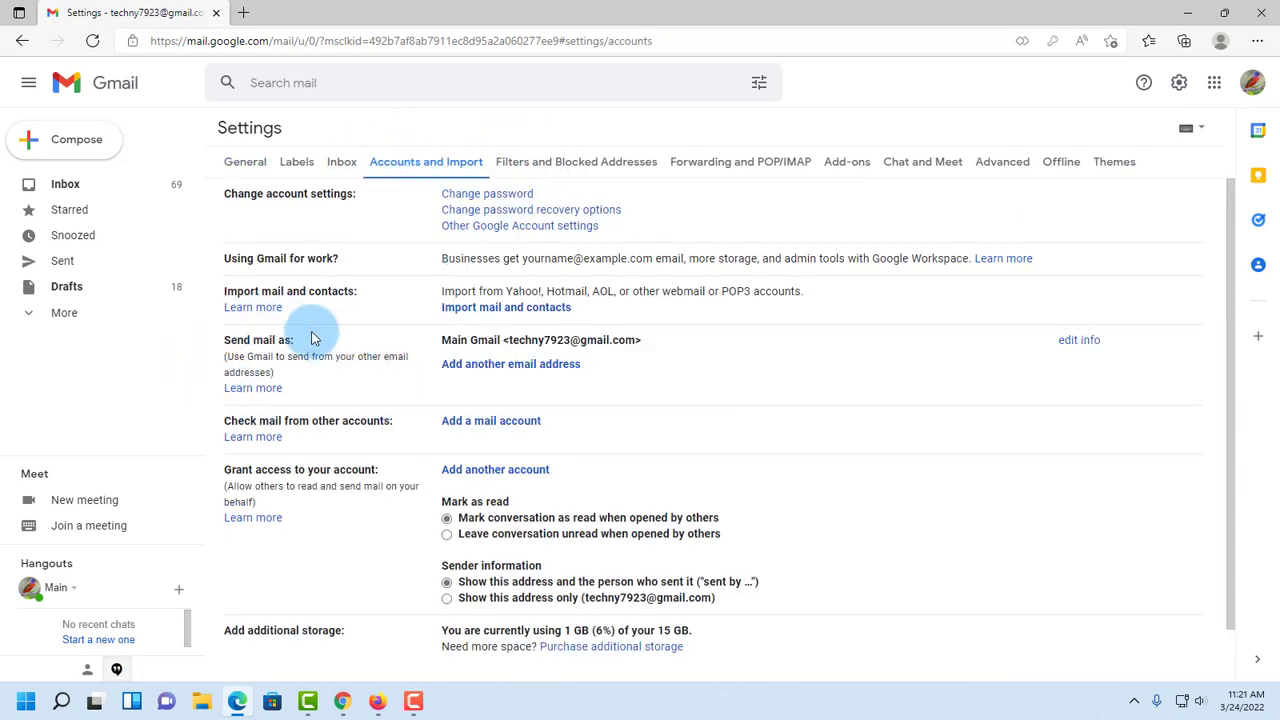
pyautogui.click(500, 372)
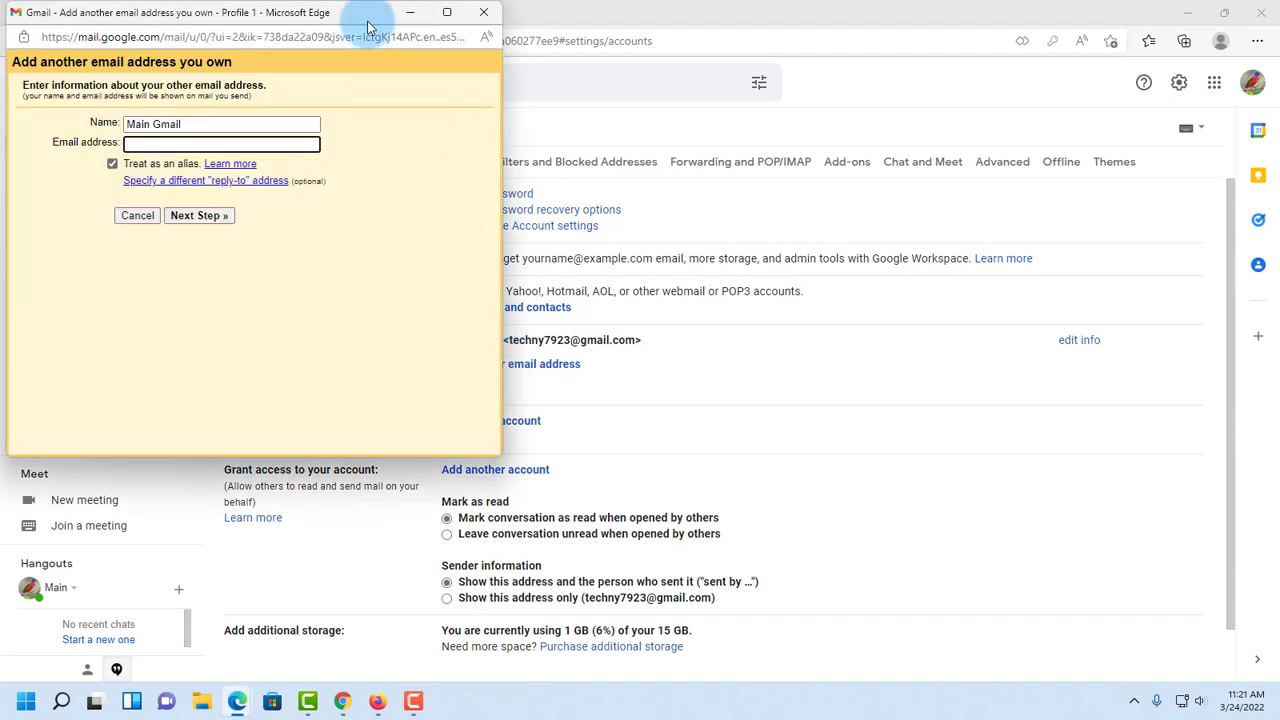
pyautogui.moveTo(371, 11); pyautogui.dragTo(985, 140)
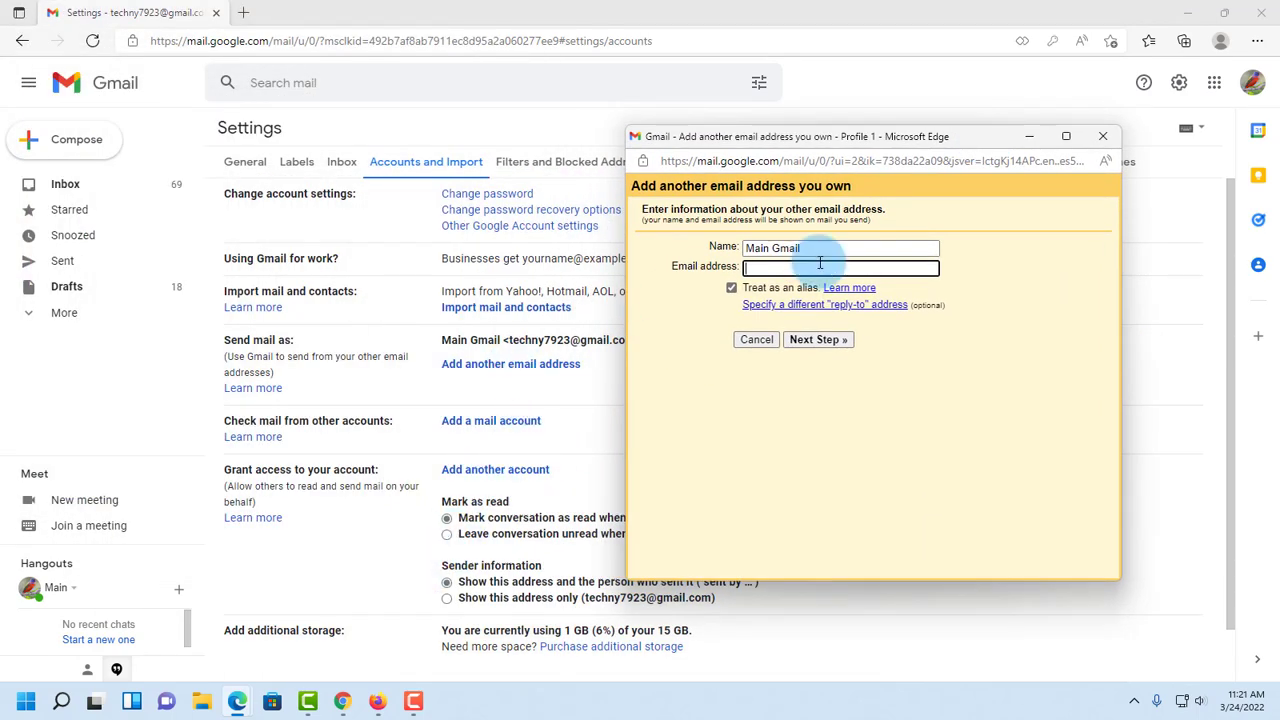
# Copy the second account's email address from its Gmail profile in Chrome and paste it as the email address to add in Edge.
pyautogui.click(342, 701)
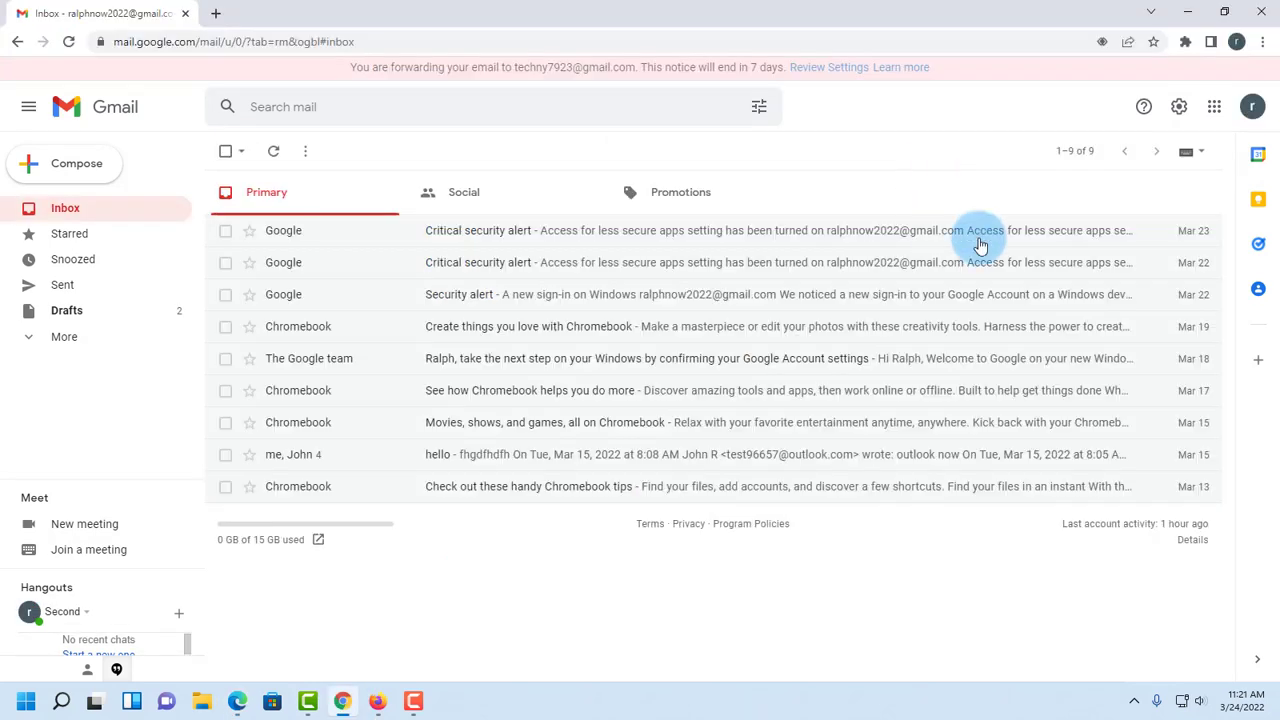
pyautogui.click(1247, 118)
pyautogui.moveTo(1194, 249); pyautogui.dragTo(1058, 252)
pyautogui.rightClick(1070, 250)
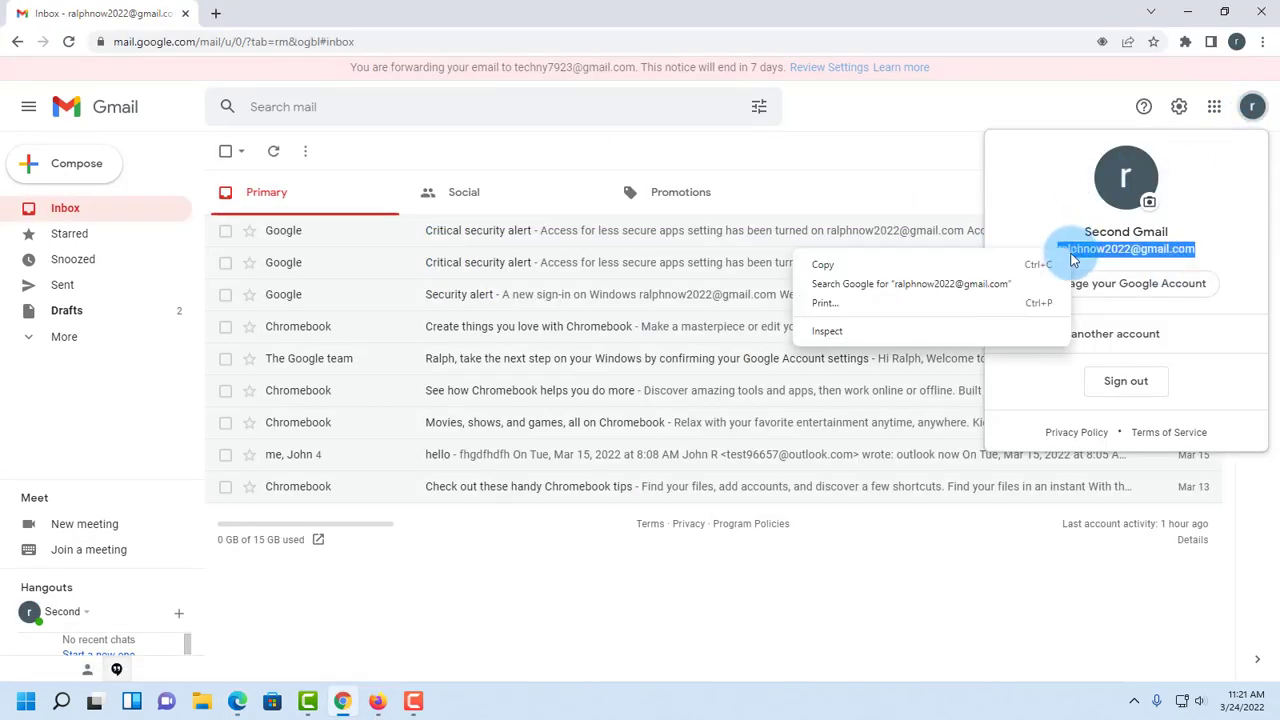
pyautogui.click(991, 260)
pyautogui.hotkey('alt', 'Tab')
pyautogui.rightClick(776, 268)
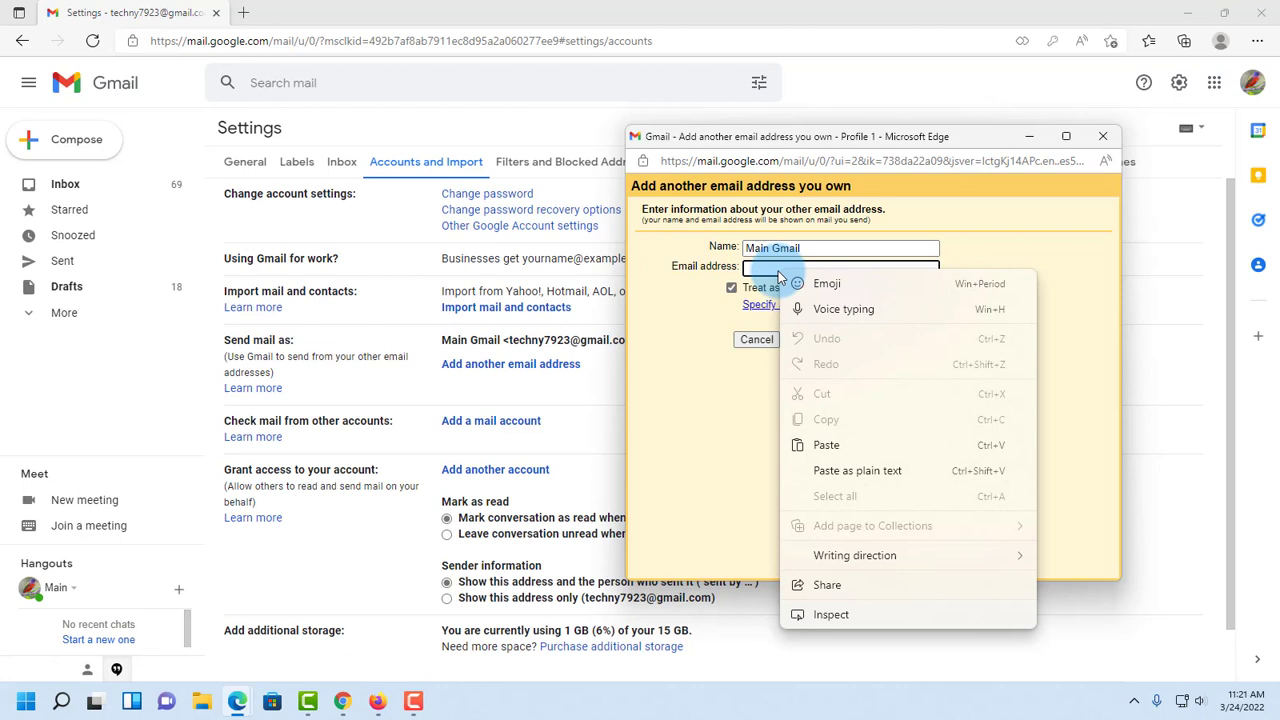
pyautogui.click(826, 445)
# Name the added address "Second Email", keep it treated as an alias, and send the verification email.
pyautogui.hotkey('shift', 'Tab')
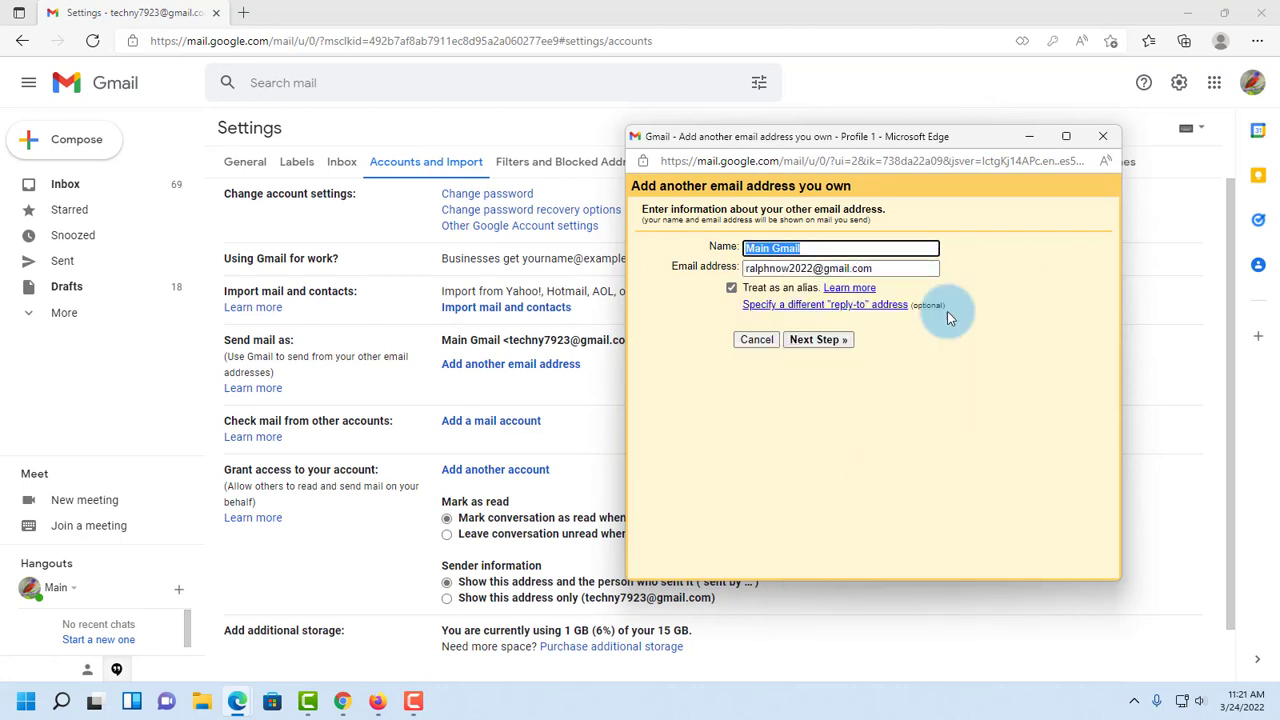
pyautogui.write('Second Email')
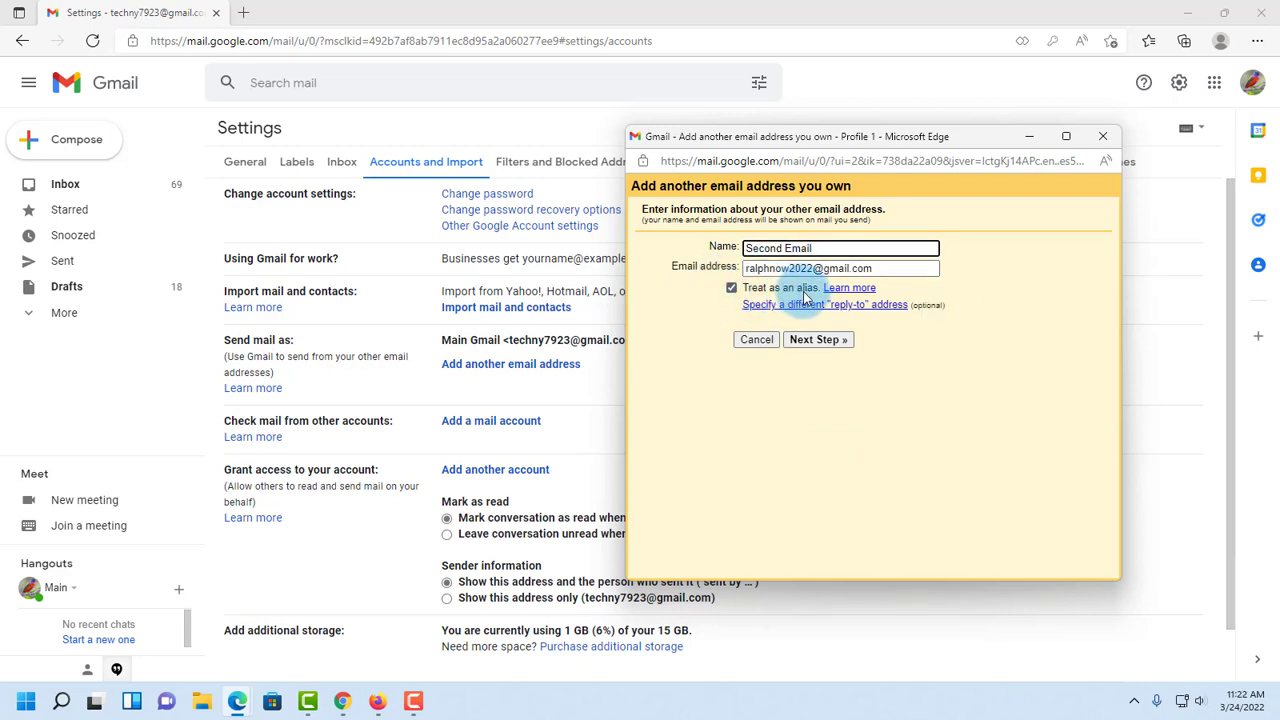
pyautogui.click(826, 341)
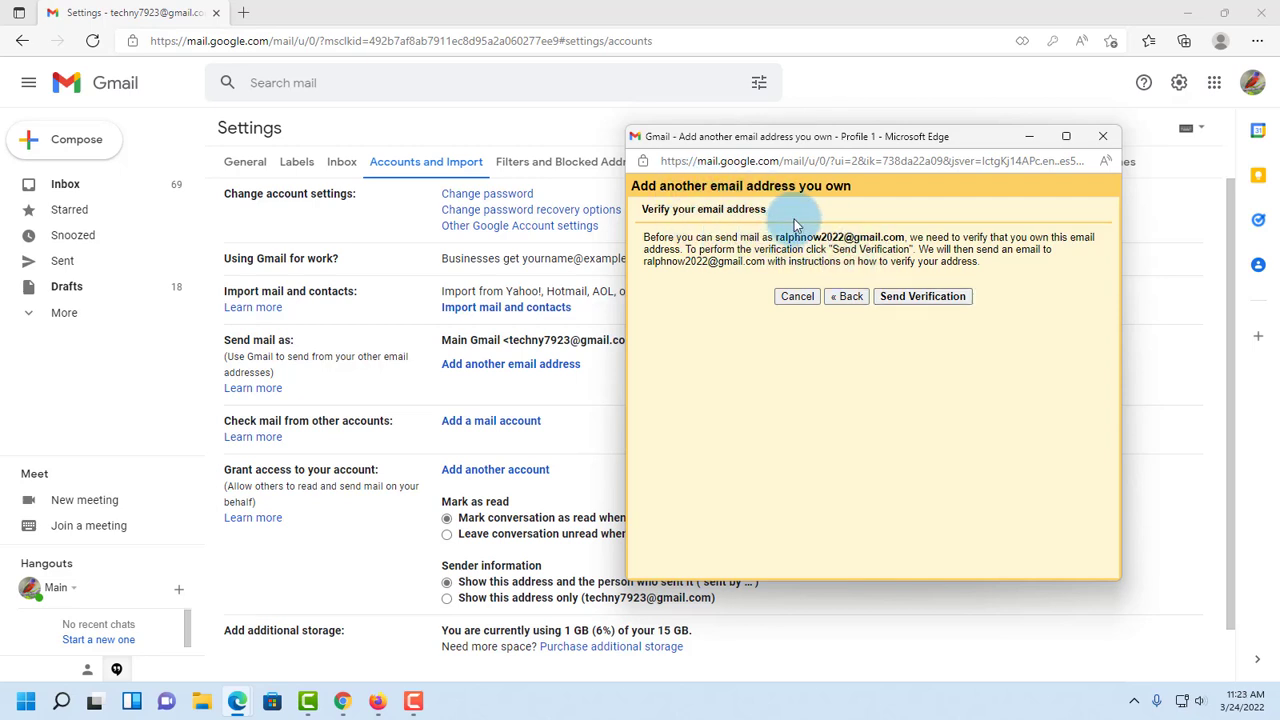
pyautogui.moveTo(773, 237); pyautogui.dragTo(905, 238)
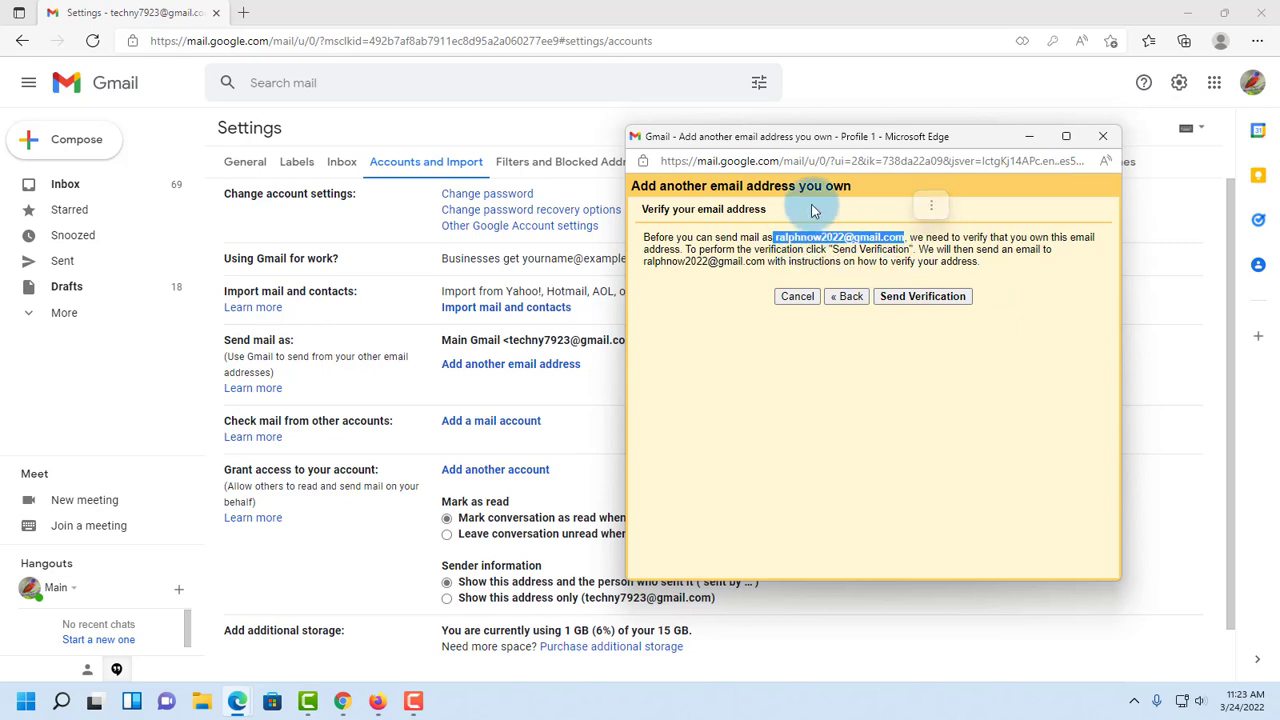
pyautogui.click(922, 297)
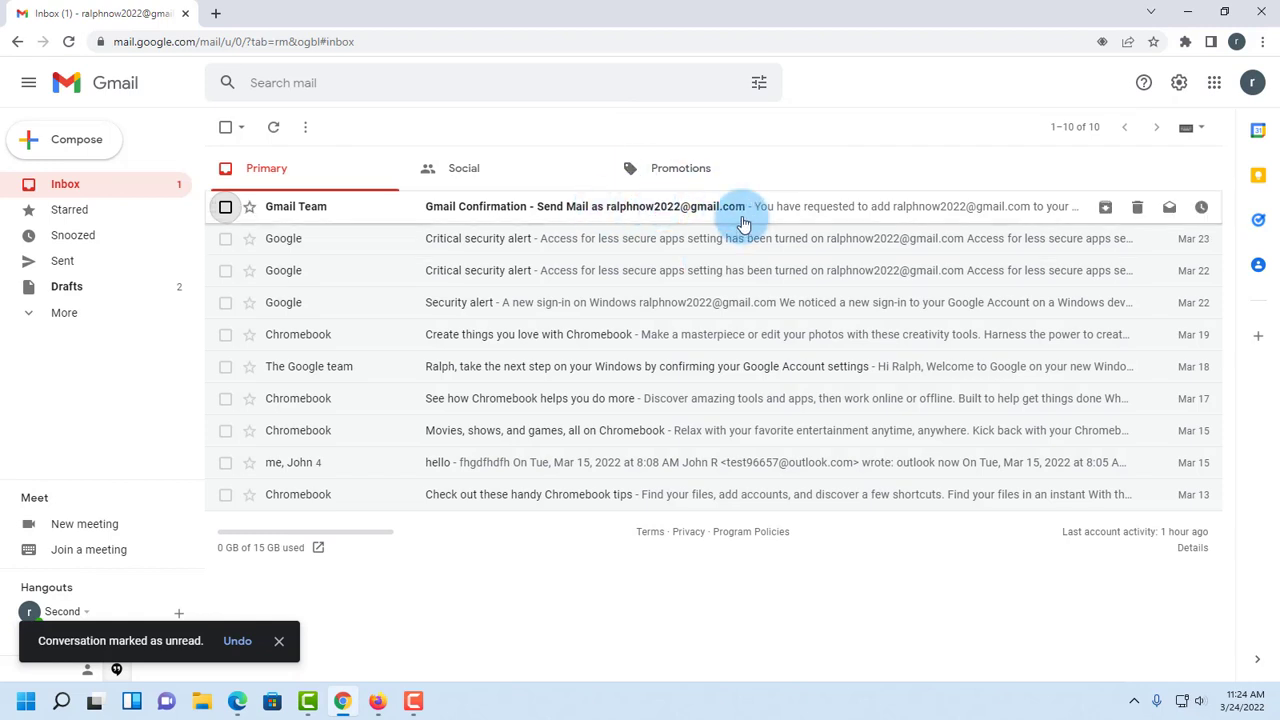
# Open the Gmail Confirmation email in the second account's inbox in Chrome and copy its confirmation code.
pyautogui.click(635, 212)
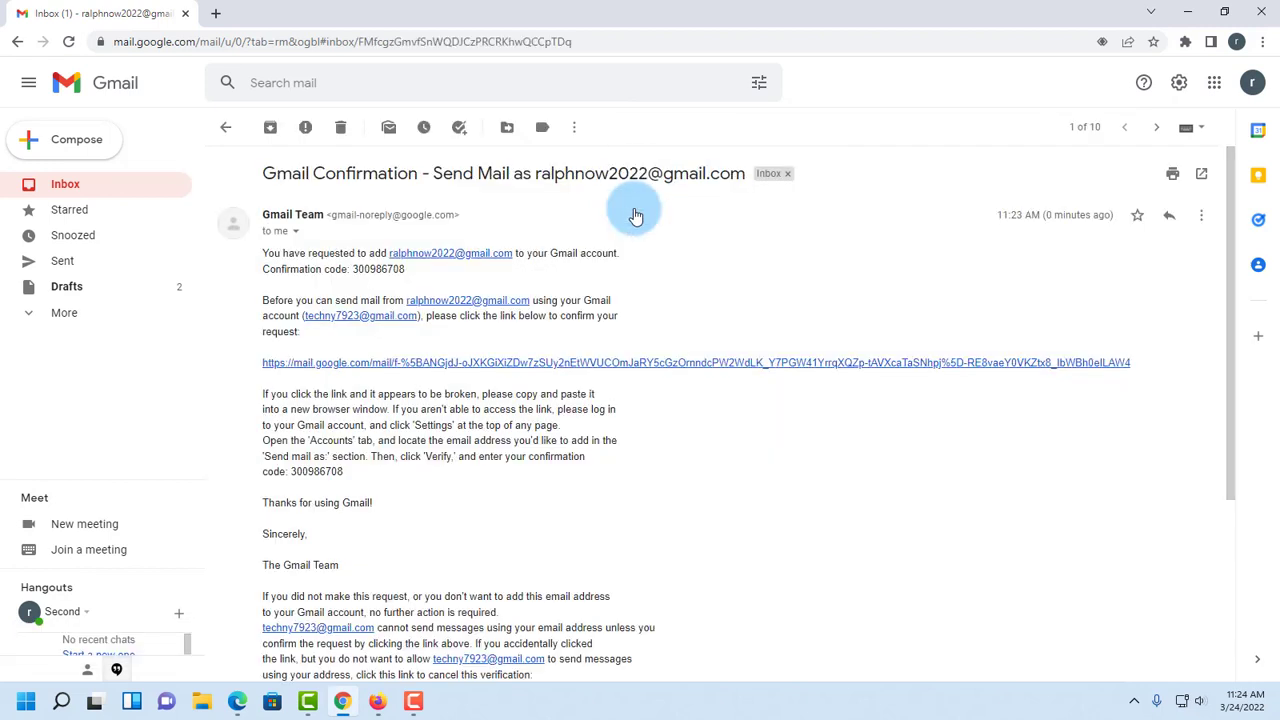
pyautogui.moveTo(354, 269); pyautogui.dragTo(389, 270)
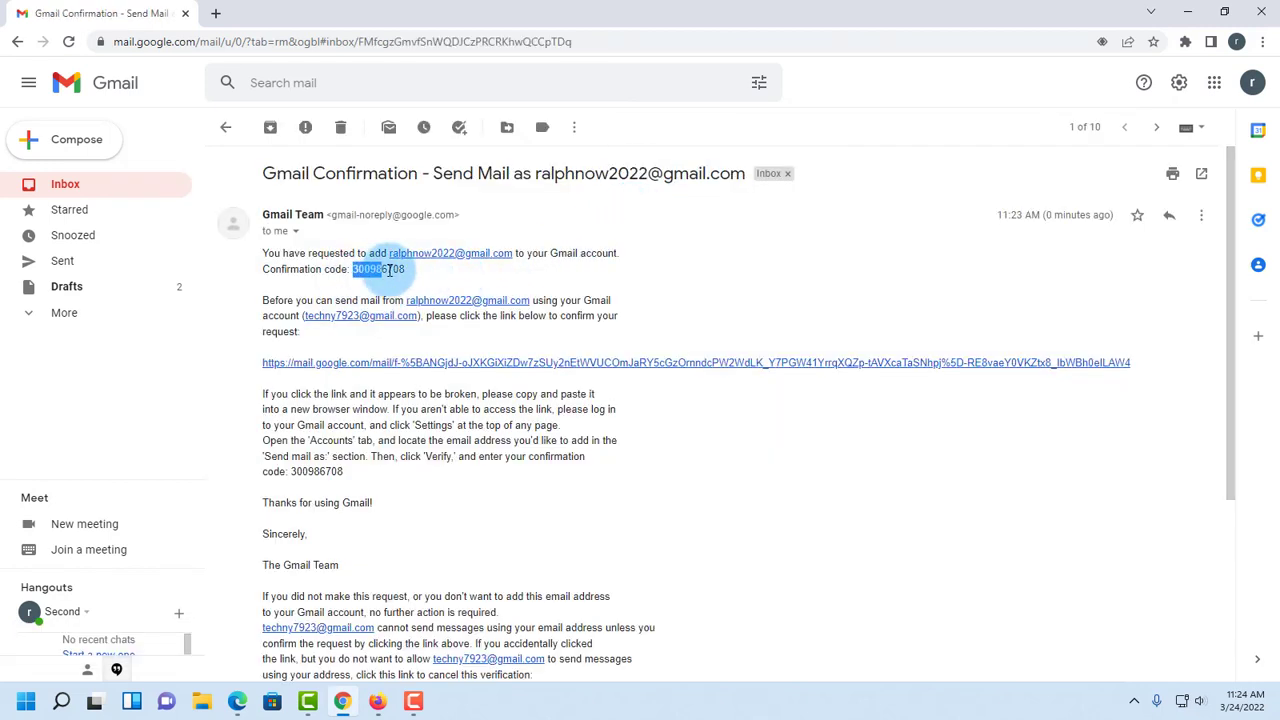
pyautogui.rightClick(405, 270)
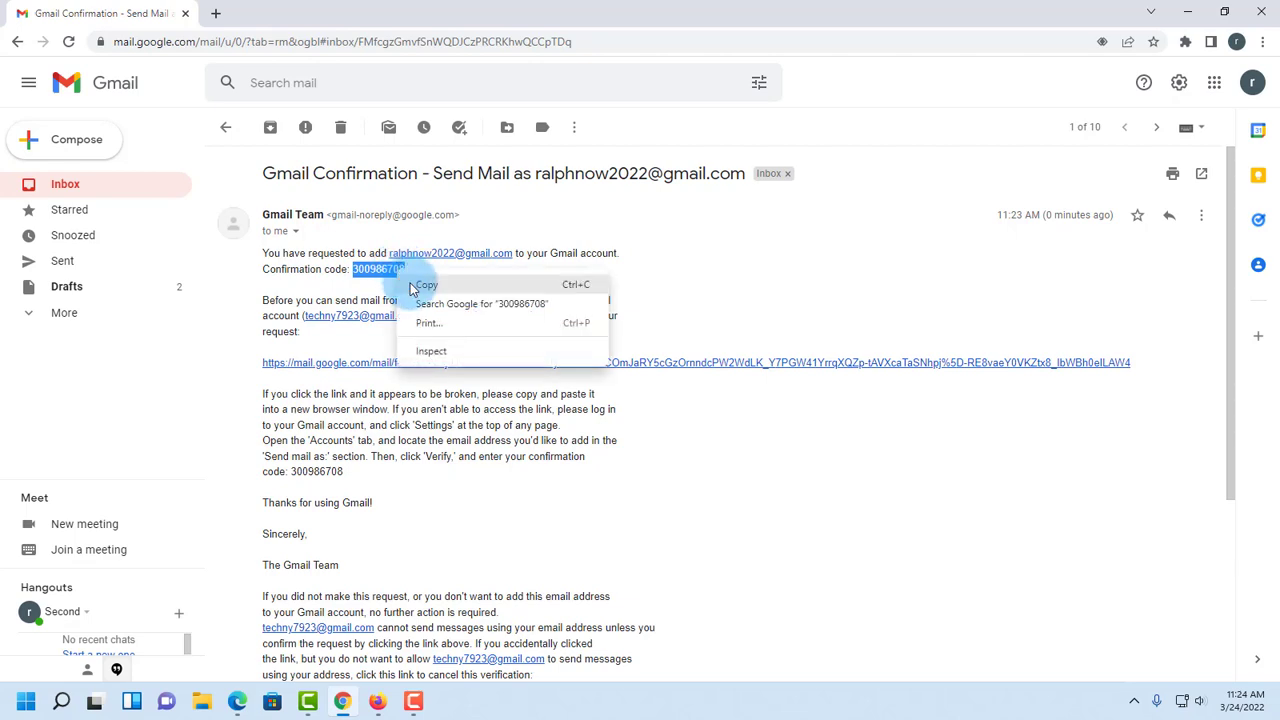
pyautogui.click(430, 283)
# Paste the confirmation code into the add-address window in Edge and verify the second address.
pyautogui.rightClick(866, 297)
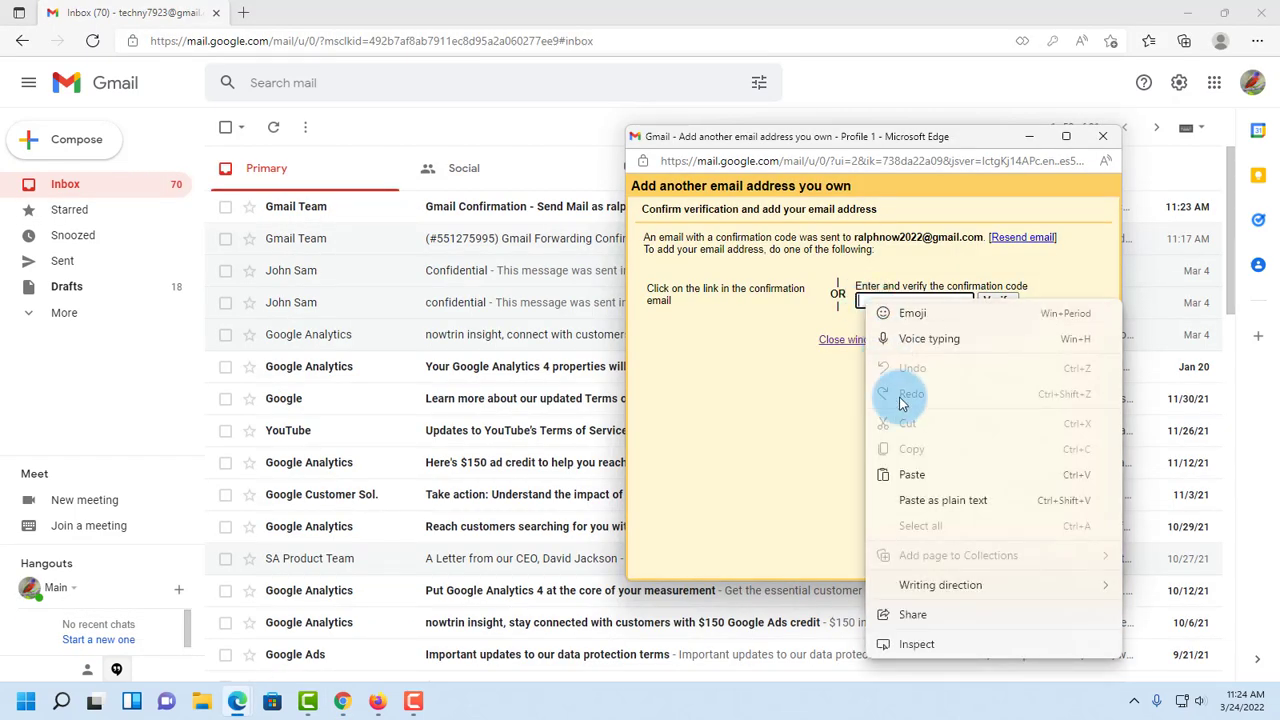
pyautogui.click(912, 468)
pyautogui.click(995, 301)
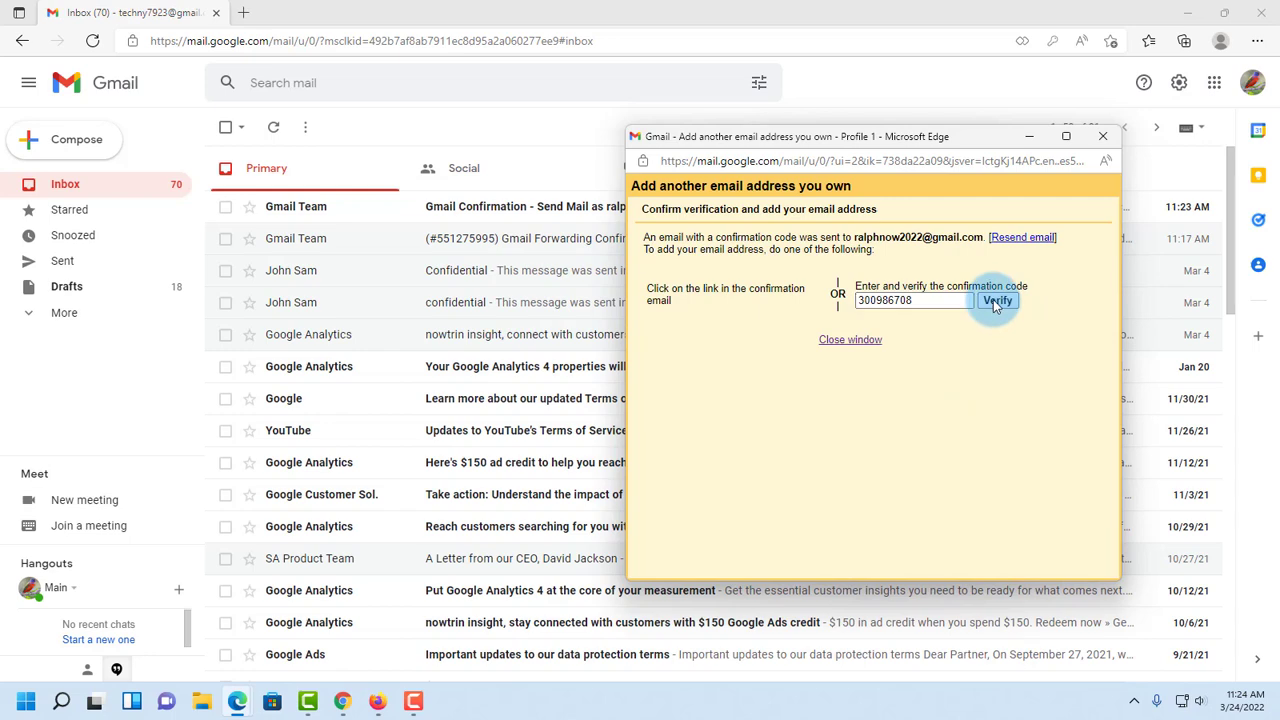
# In the main account's Accounts and Import settings, set replies to come from the same address the message was sent to.
pyautogui.click(1179, 83)
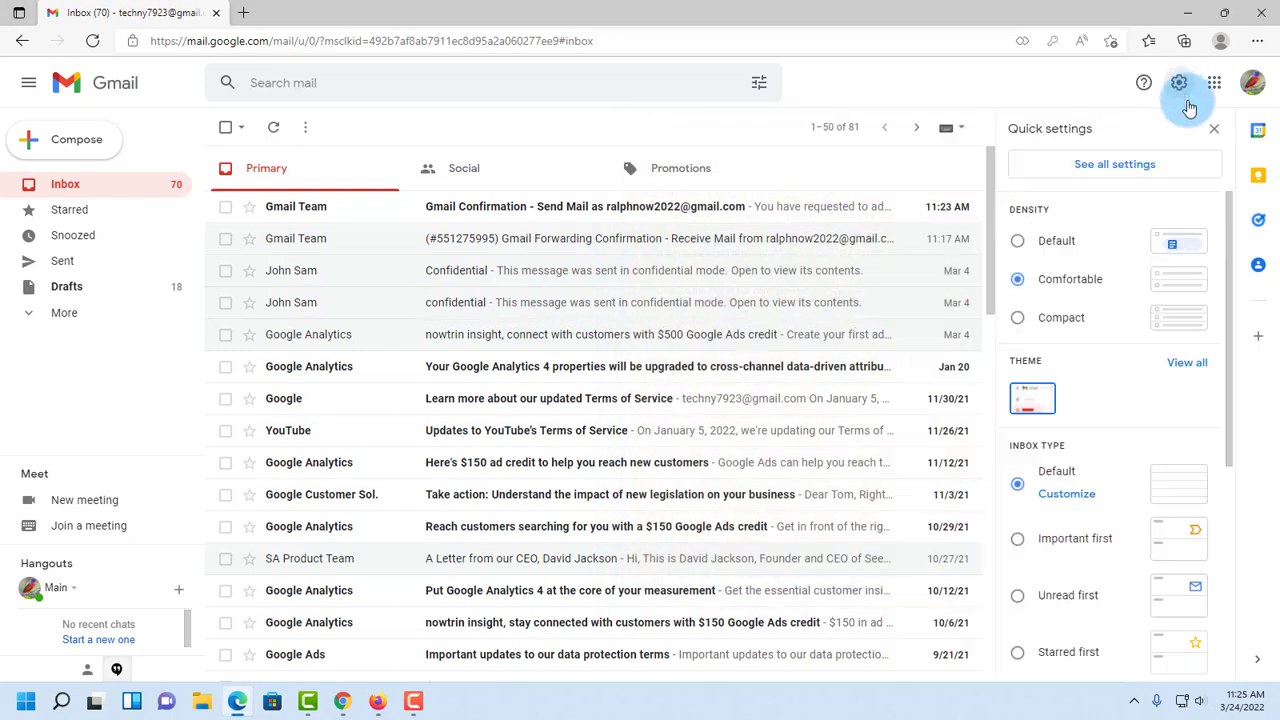
pyautogui.click(1108, 168)
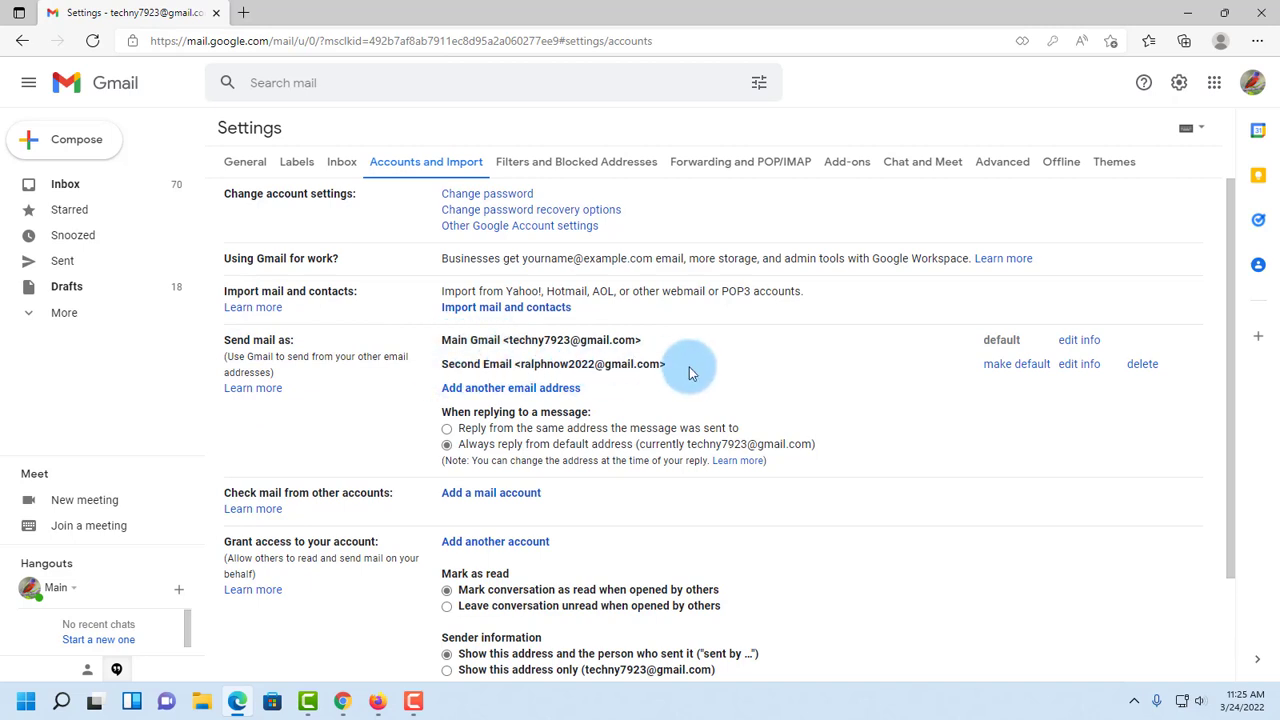
pyautogui.moveTo(700, 368); pyautogui.dragTo(552, 366)
pyautogui.click(495, 351)
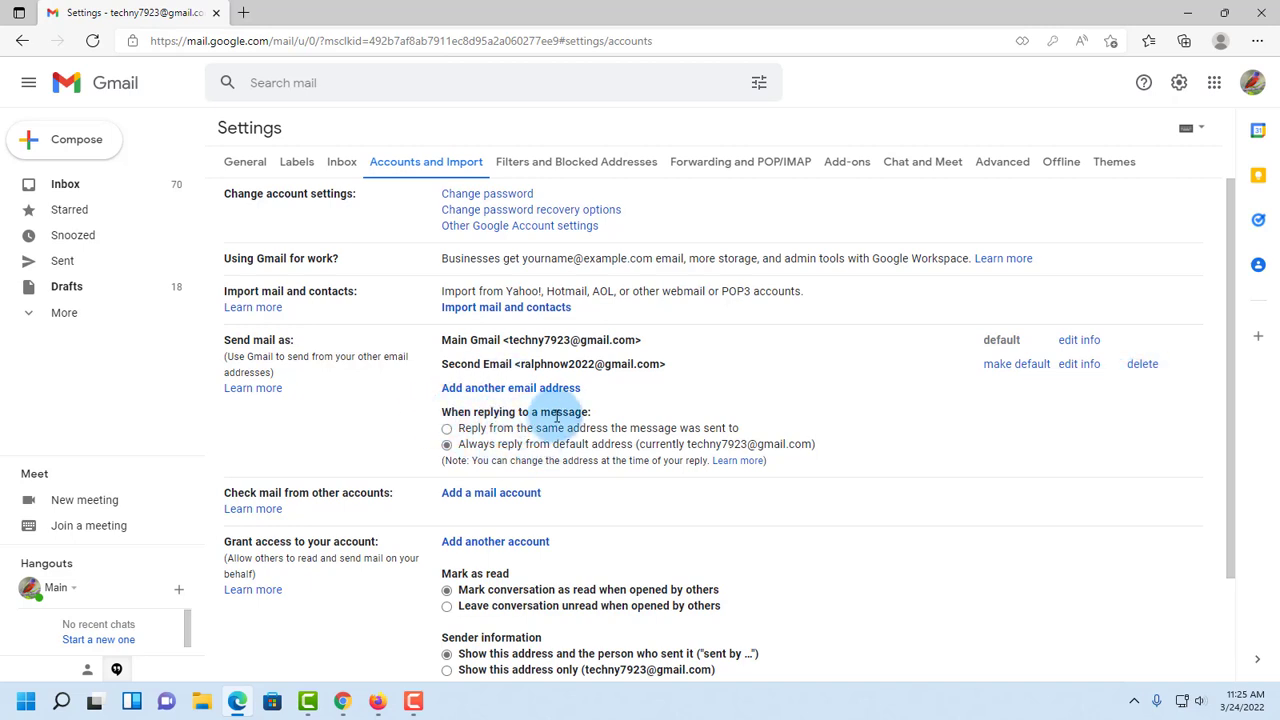
pyautogui.click(446, 431)
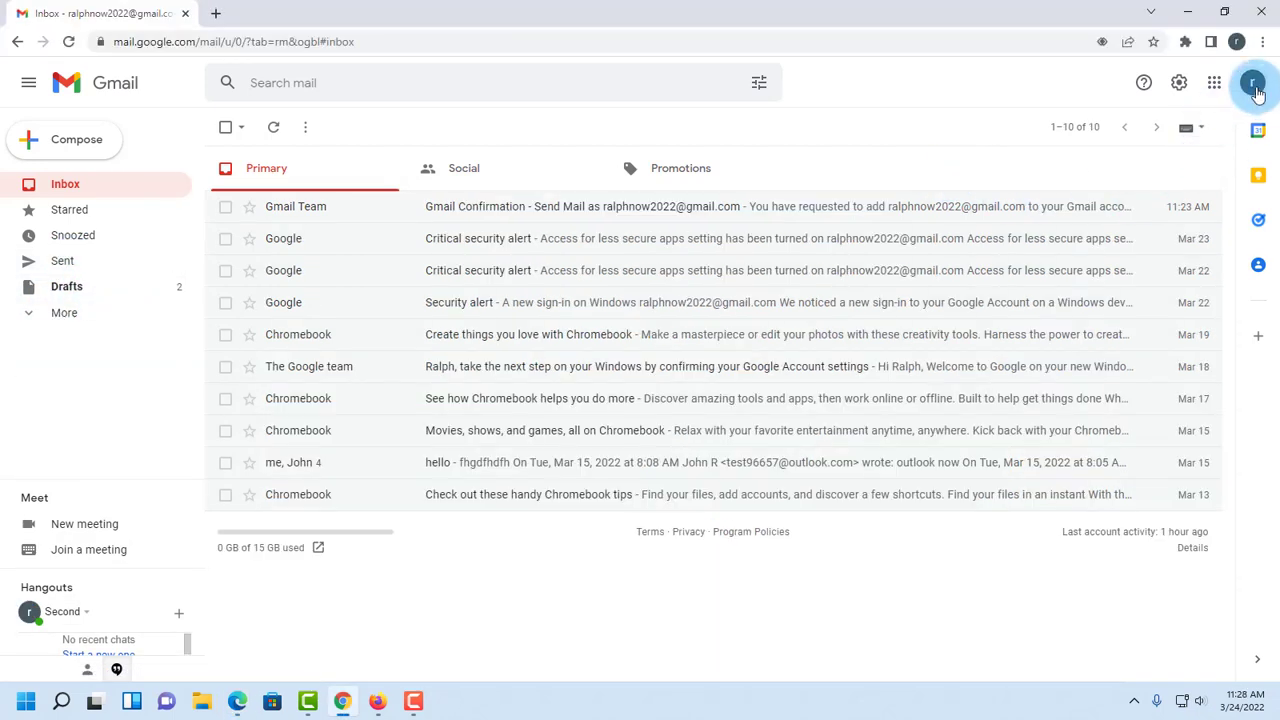
# Copy the second account's email address from its Gmail profile in Chrome.
pyautogui.click(1257, 88)
pyautogui.tripleClick(1085, 225)
pyautogui.rightClick(1085, 232)
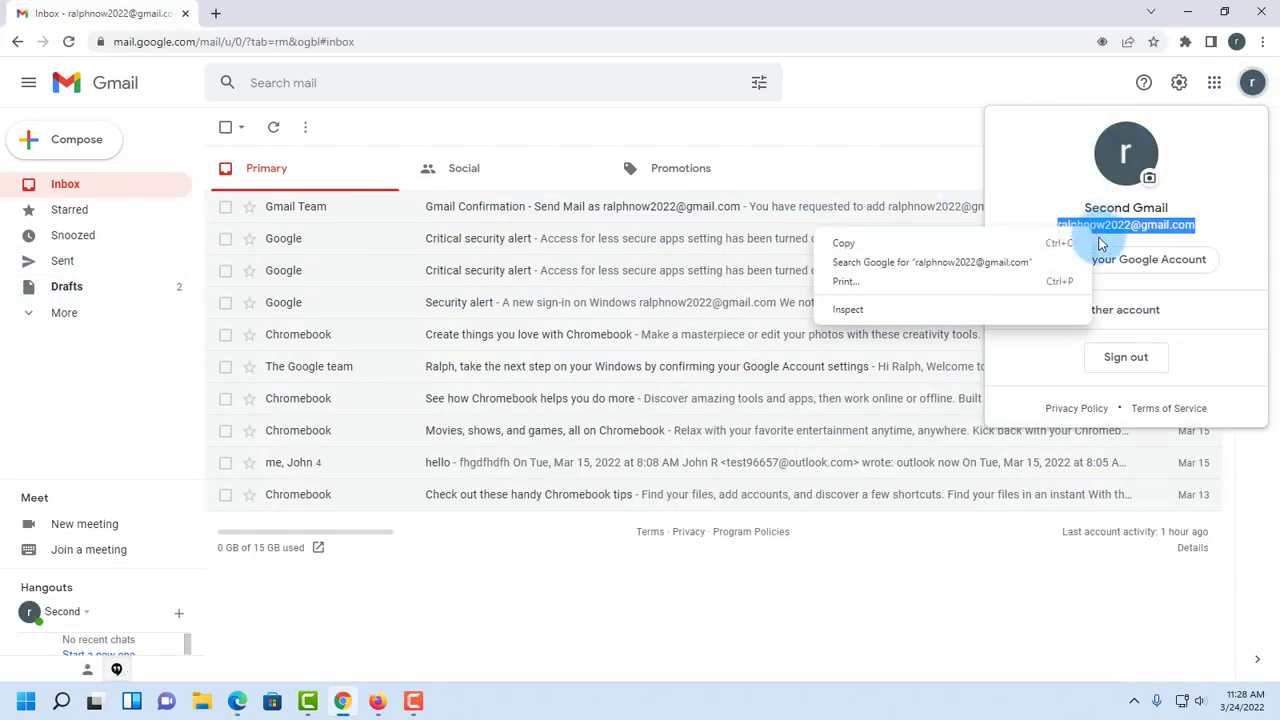
pyautogui.click(1015, 245)
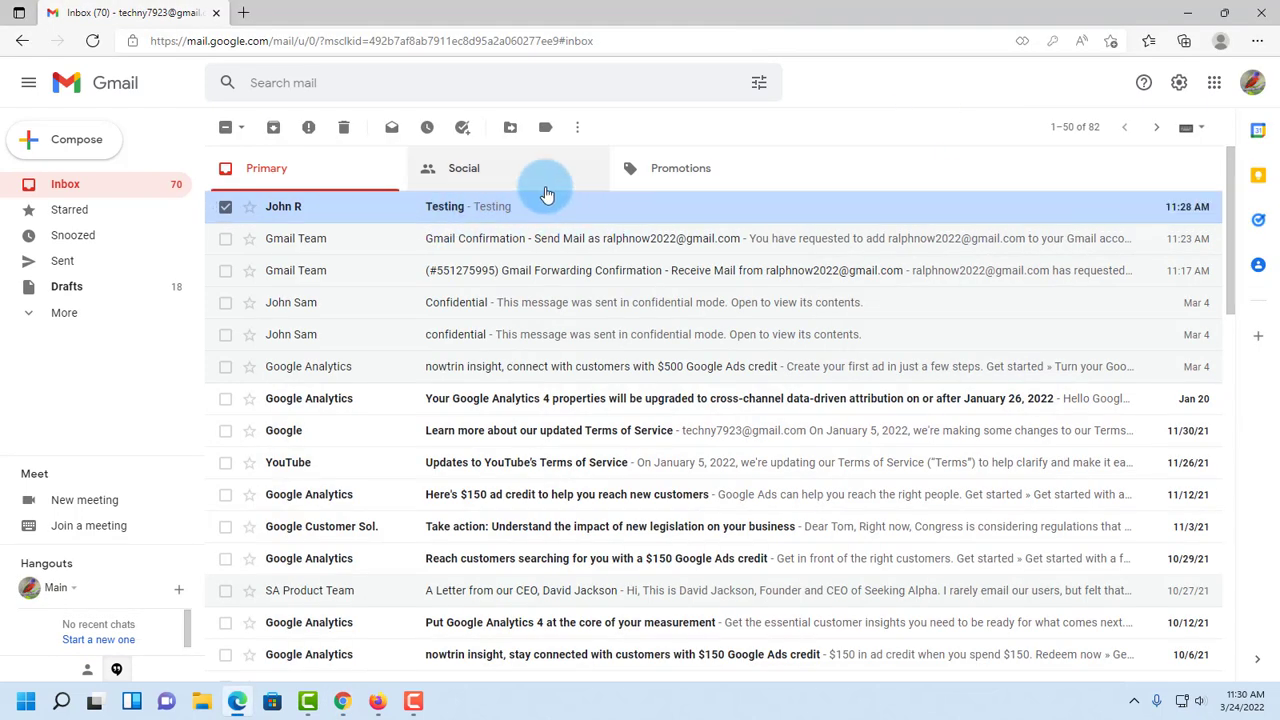
# Open the "Testing" email in the main account's inbox, start a filter for messages like it, and clear the From criterion.
pyautogui.click(481, 209)
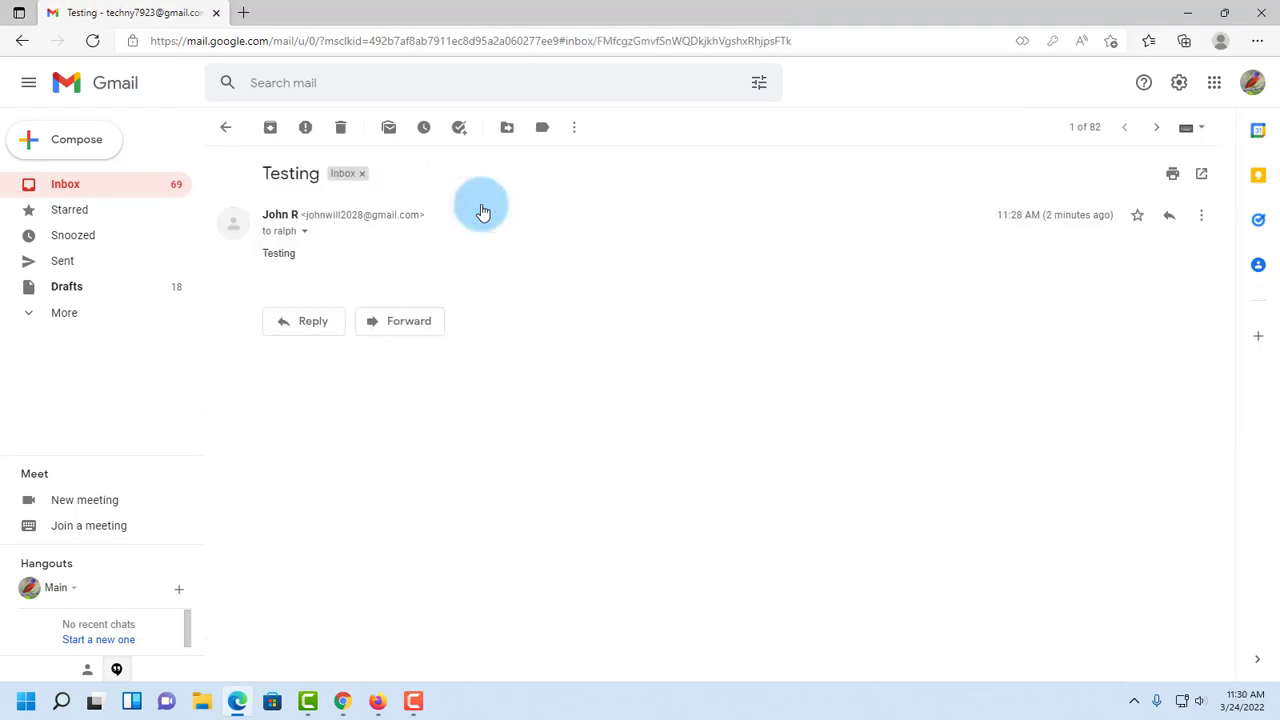
pyautogui.click(1203, 218)
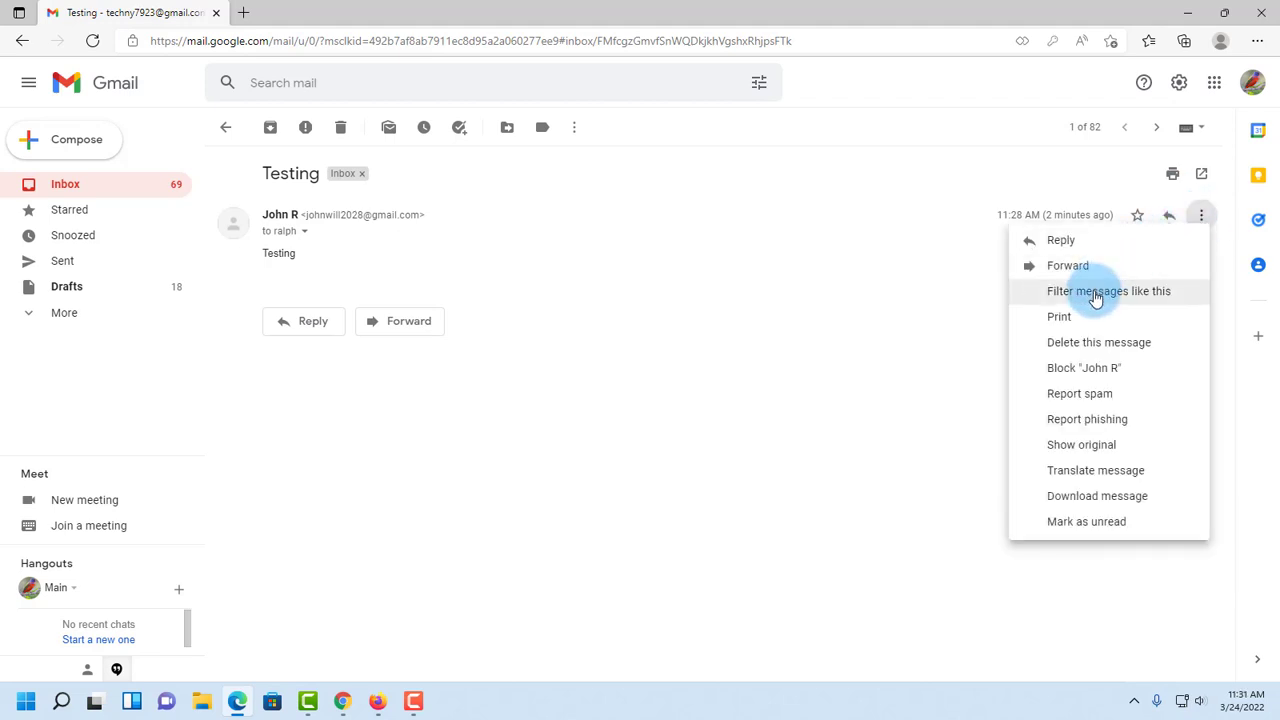
pyautogui.click(1150, 294)
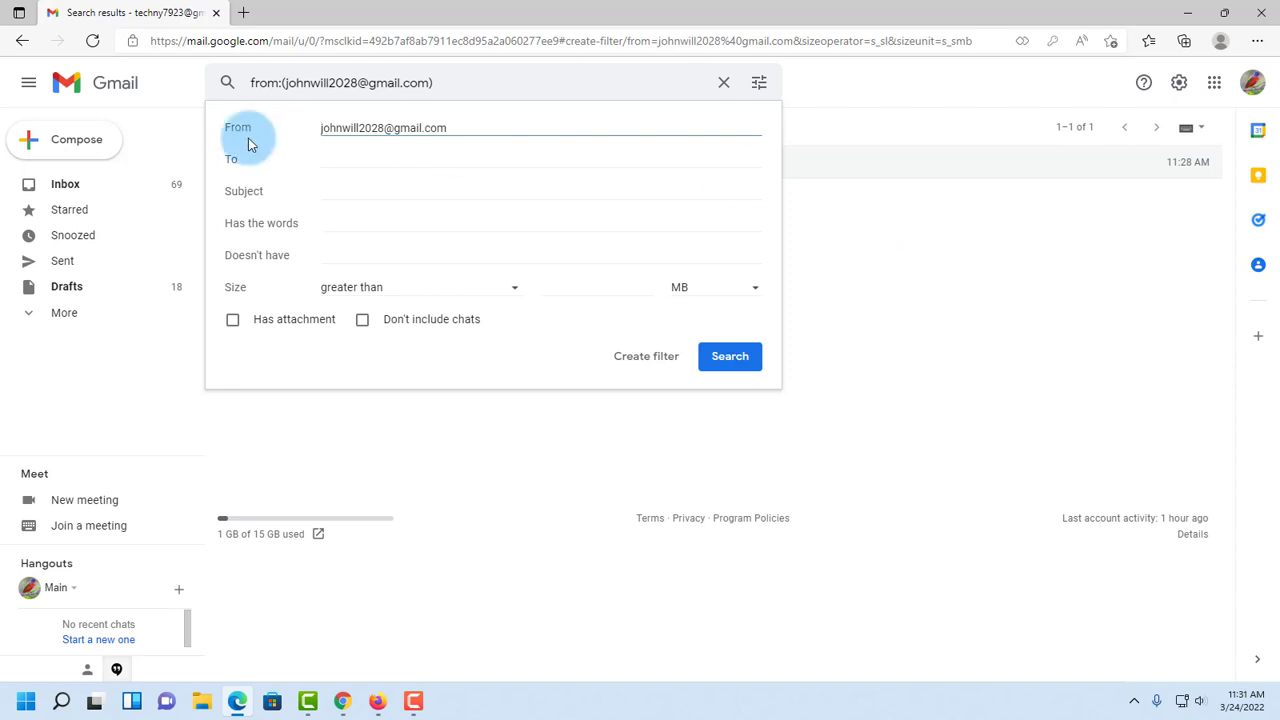
pyautogui.moveTo(452, 130); pyautogui.dragTo(296, 136)
pyautogui.press('BackSpace')
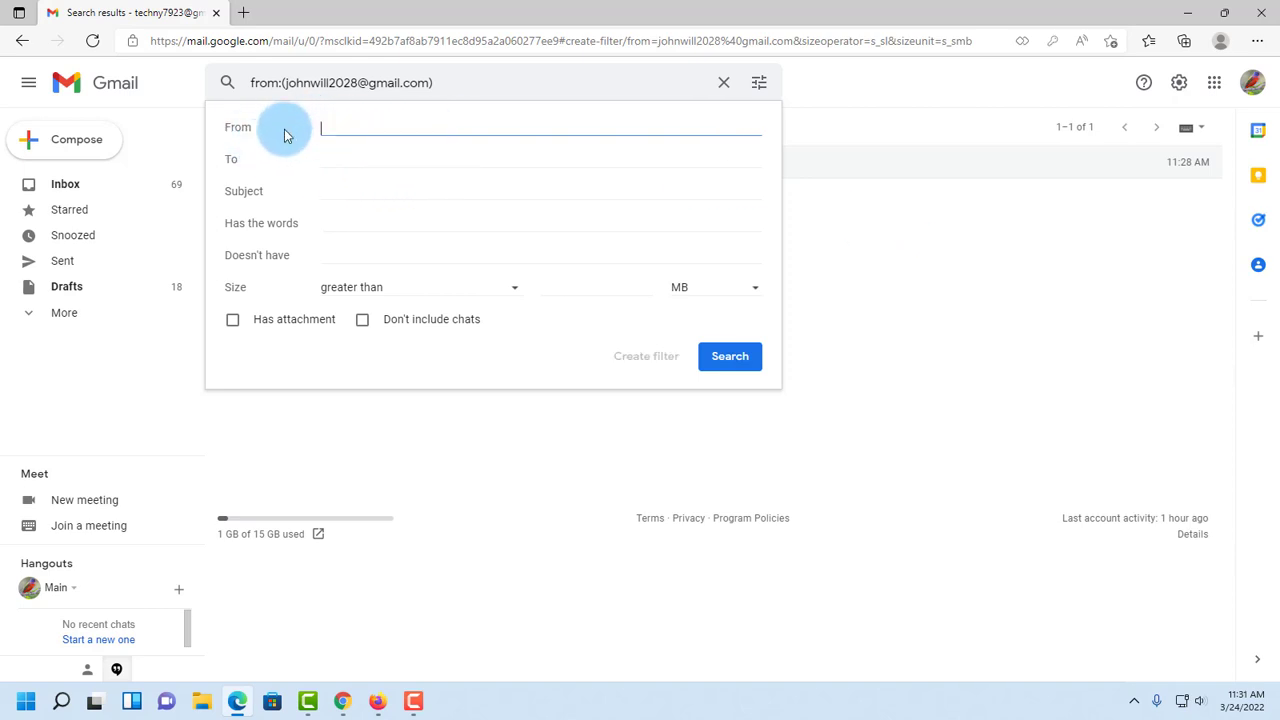
# Set the filter's To criterion to the second account's email address, copied from its Gmail profile in Chrome.
pyautogui.click(238, 162)
pyautogui.click(319, 168)
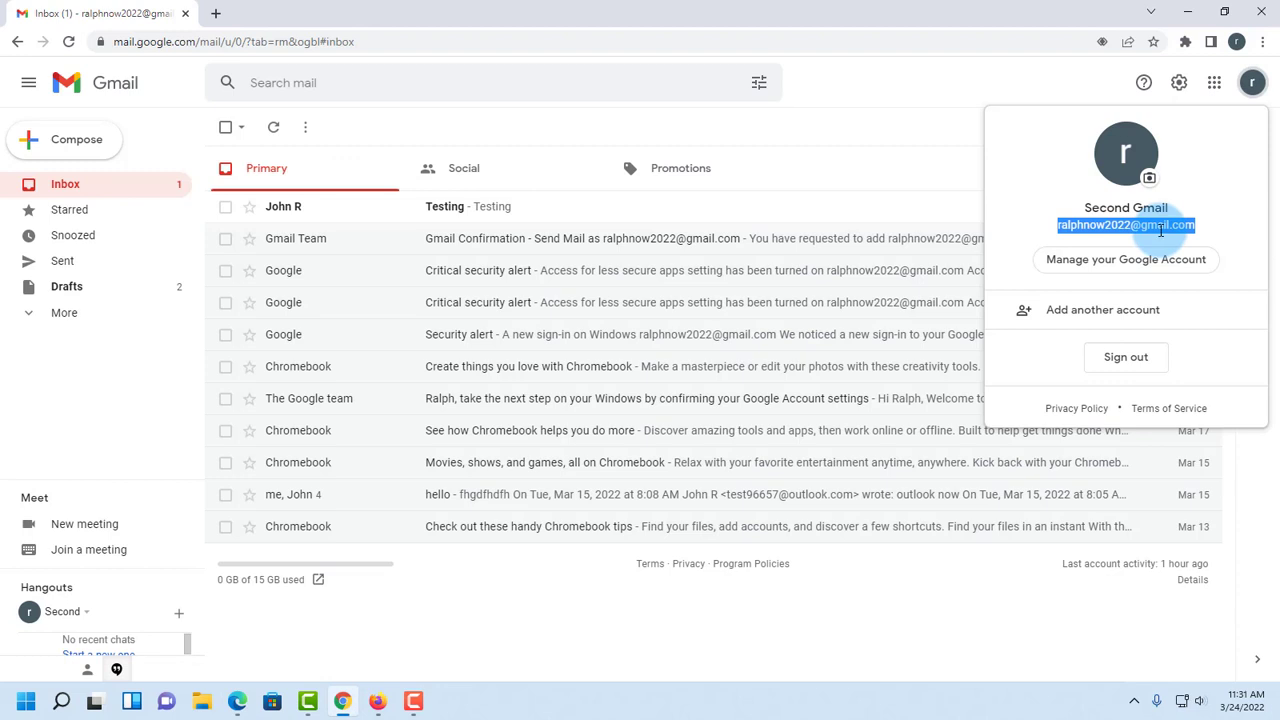
pyautogui.rightClick(1160, 230)
pyautogui.click(971, 247)
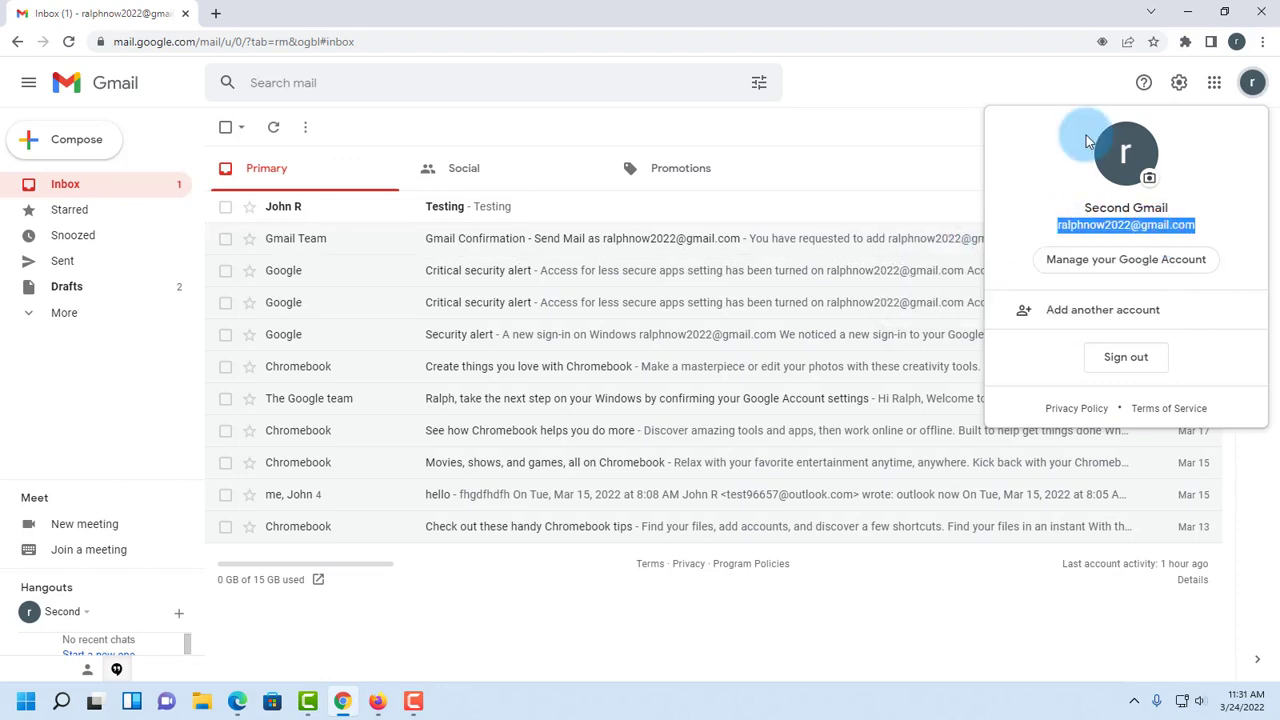
pyautogui.click(1199, 20)
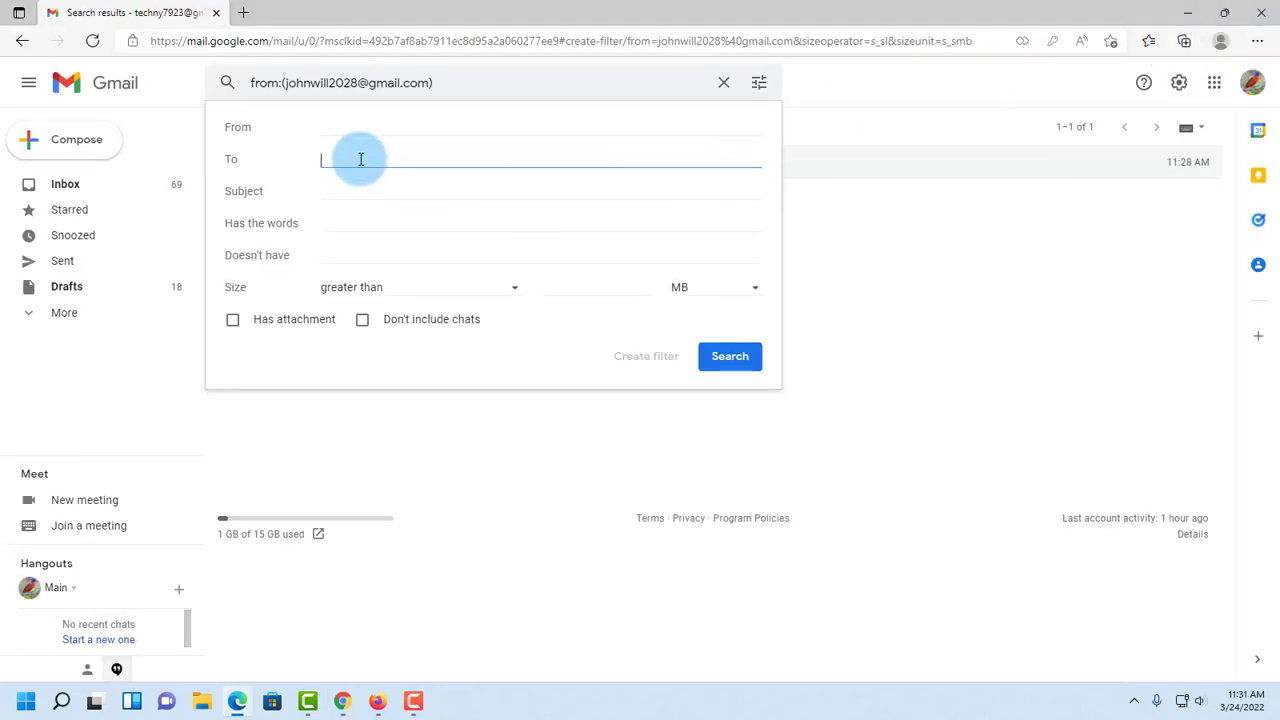
pyautogui.rightClick(361, 159)
pyautogui.click(386, 334)
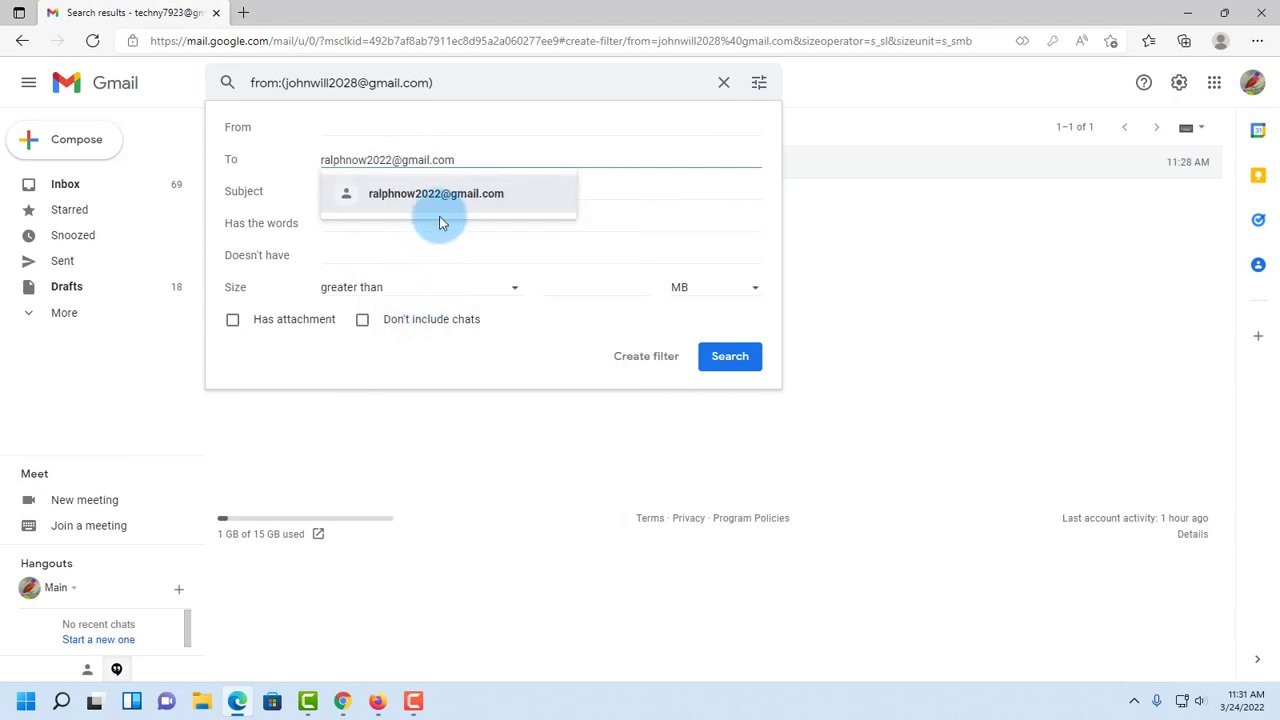
pyautogui.click(441, 203)
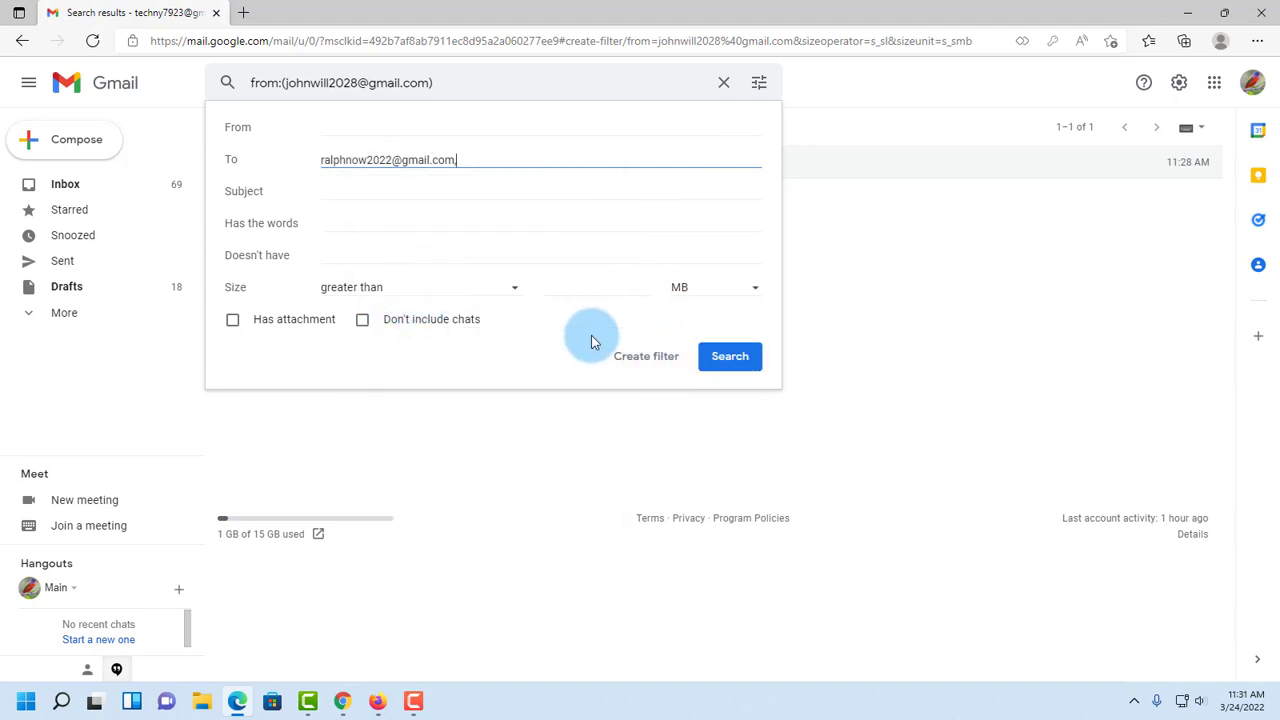
# Continue to the filter's actions and apply a new label named "Second Email" followed by the second account's email address.
pyautogui.click(641, 362)
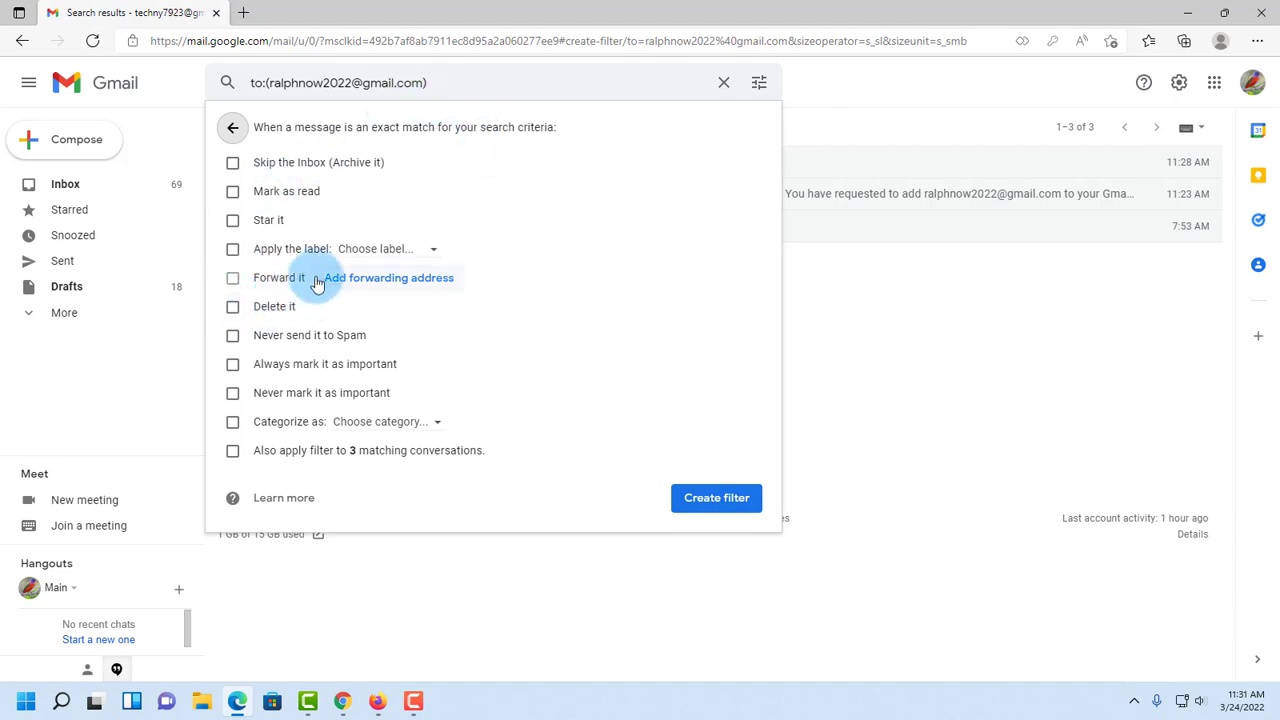
pyautogui.click(233, 252)
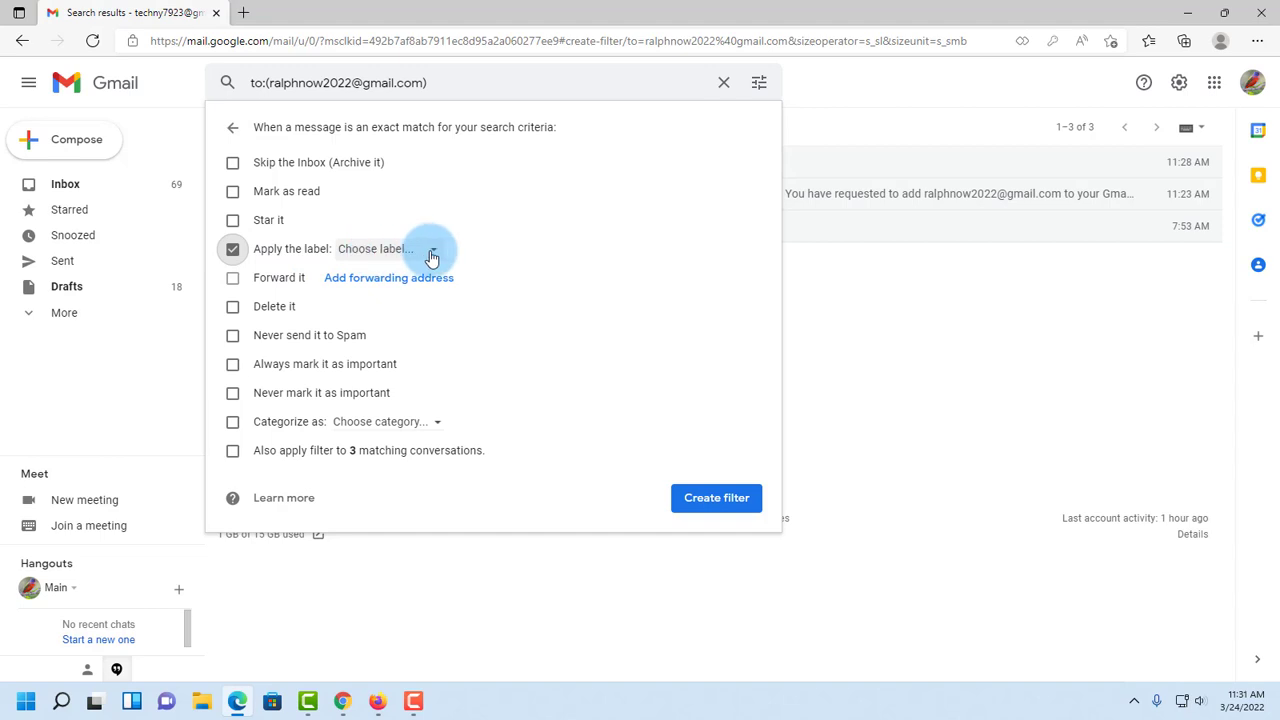
pyautogui.click(435, 256)
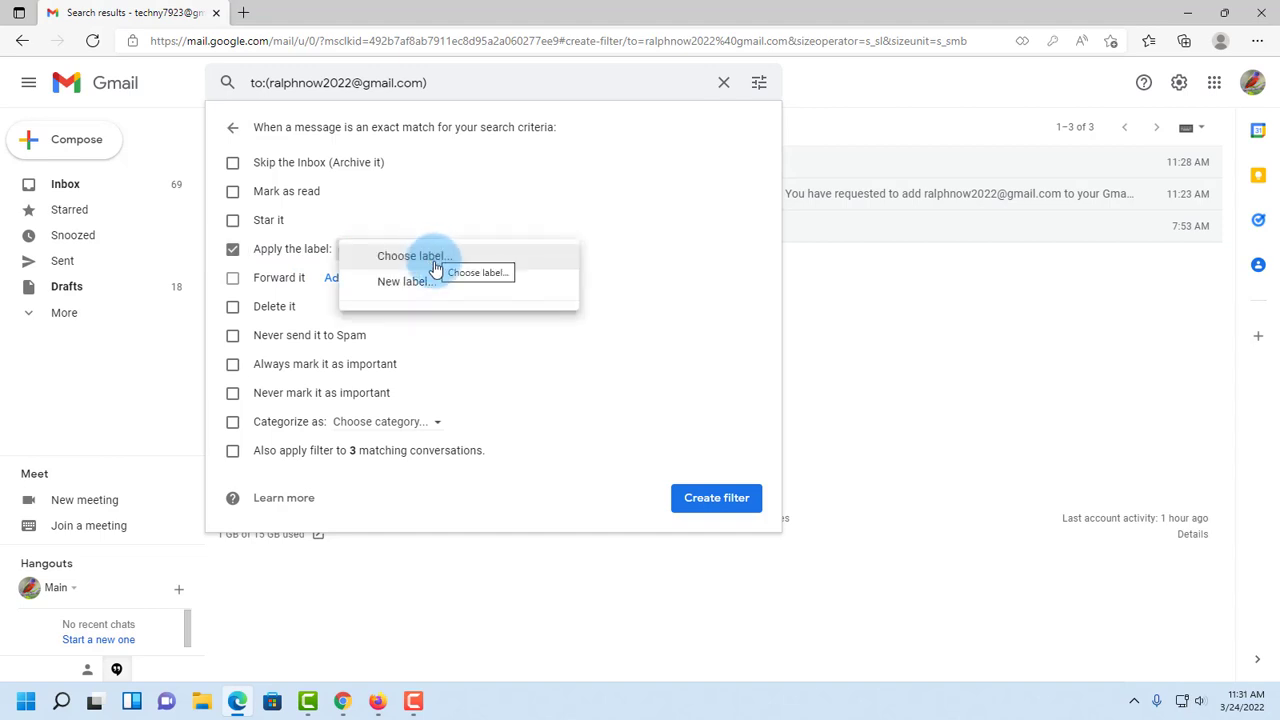
pyautogui.click(428, 285)
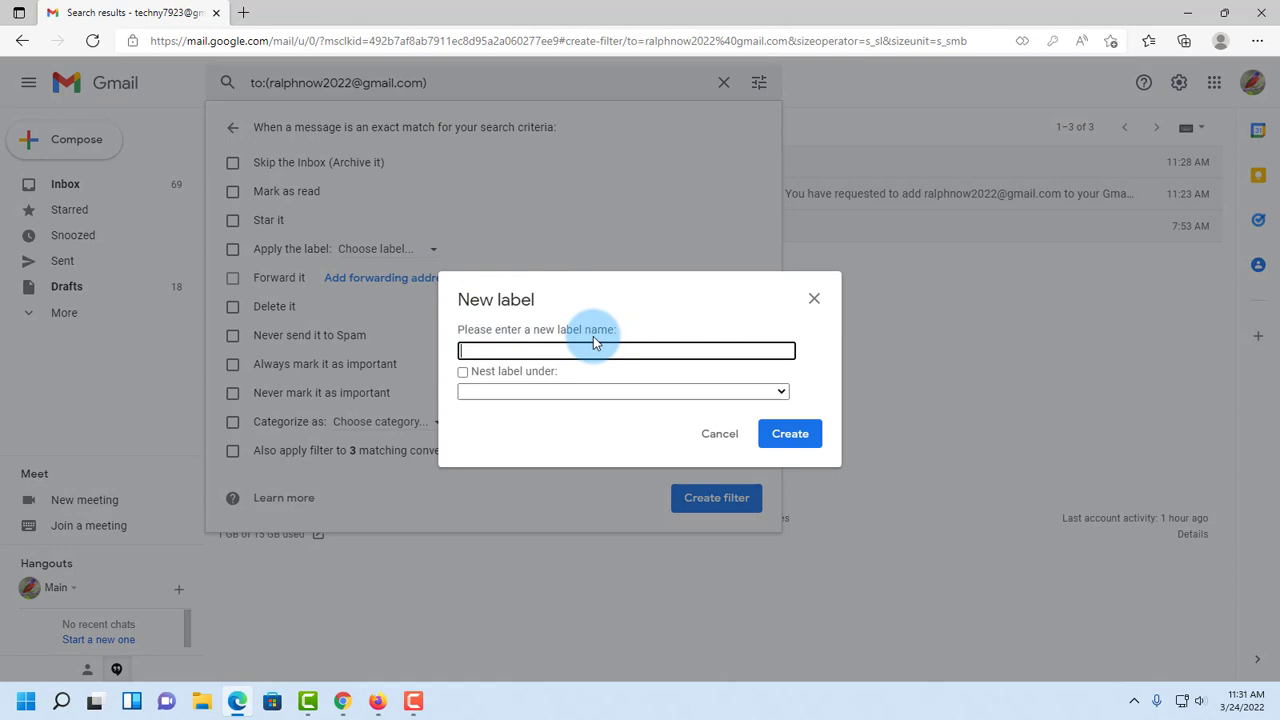
pyautogui.rightClick(541, 349)
pyautogui.click(592, 442)
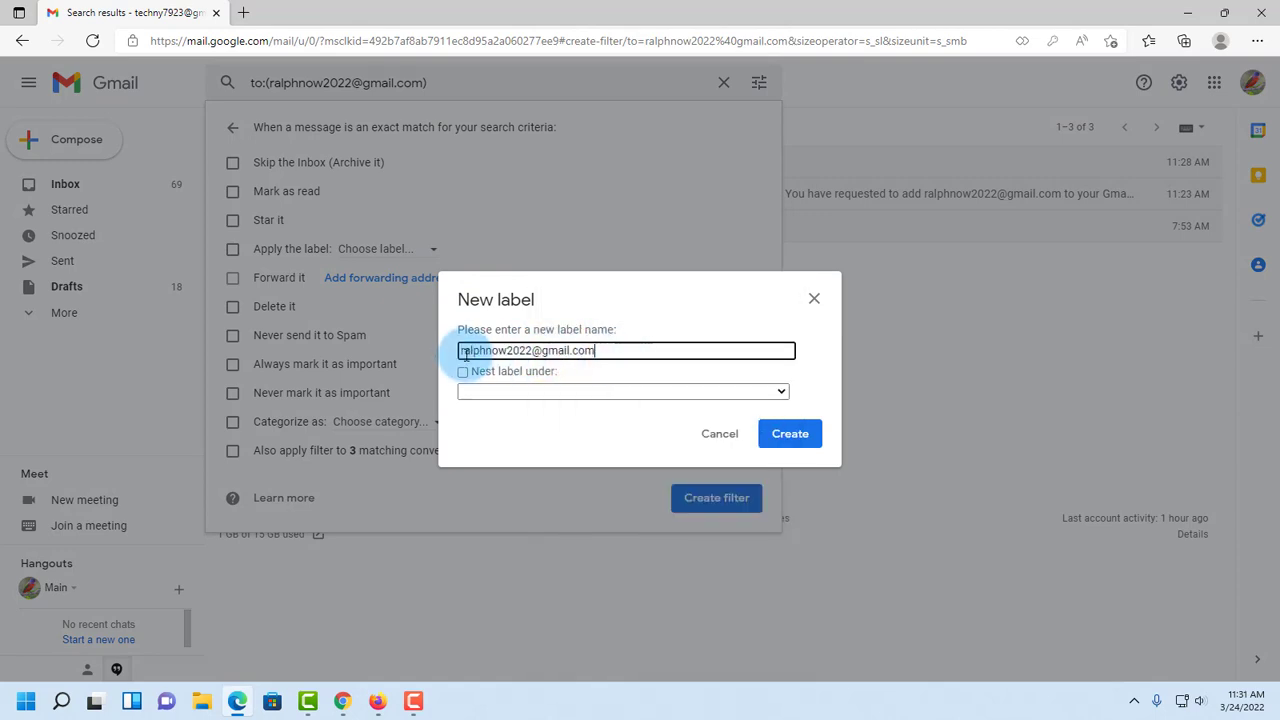
pyautogui.write('Second Email')
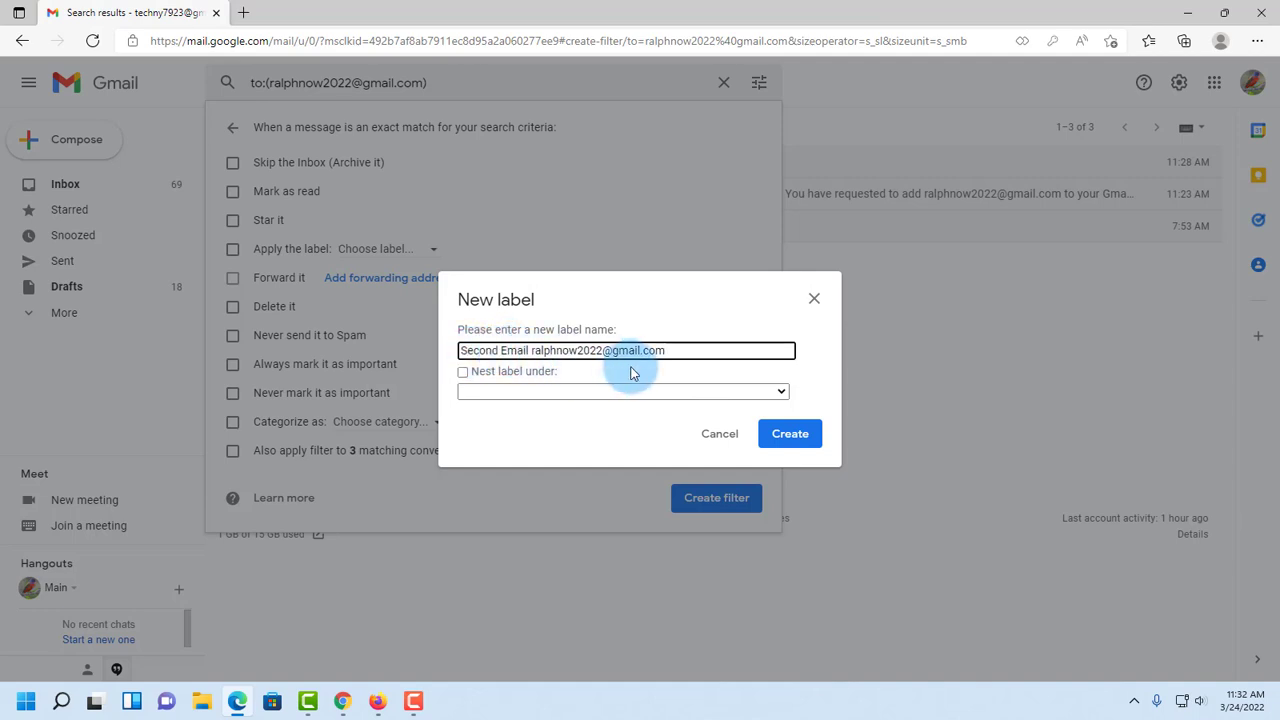
pyautogui.click(780, 435)
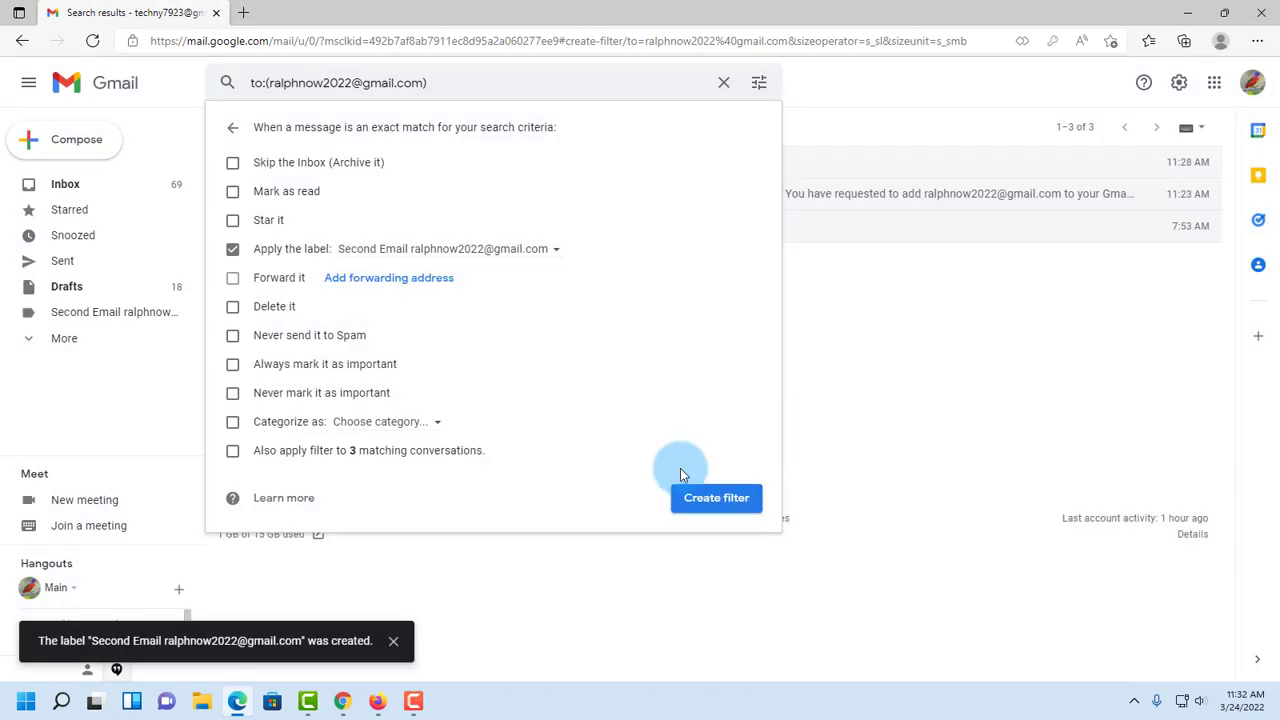
# Finish creating the filter and set the colour of the "Second Email" label to dark green.
pyautogui.click(708, 505)
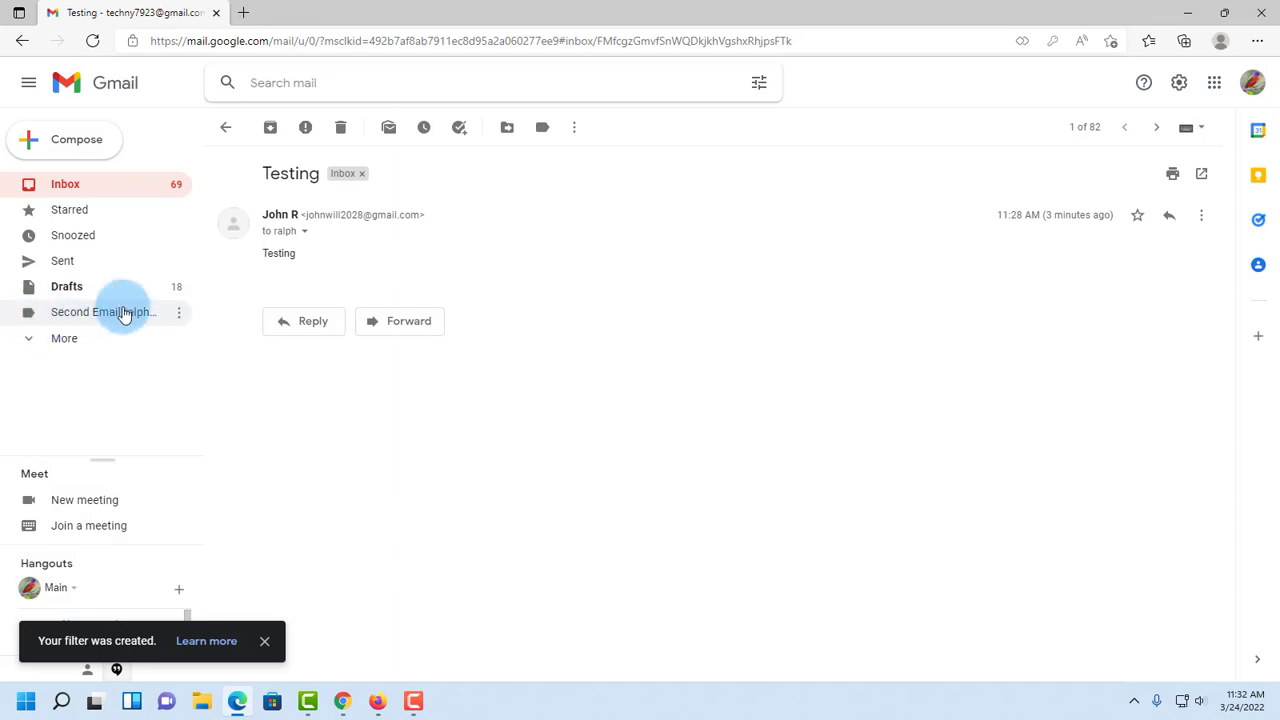
pyautogui.click(57, 339)
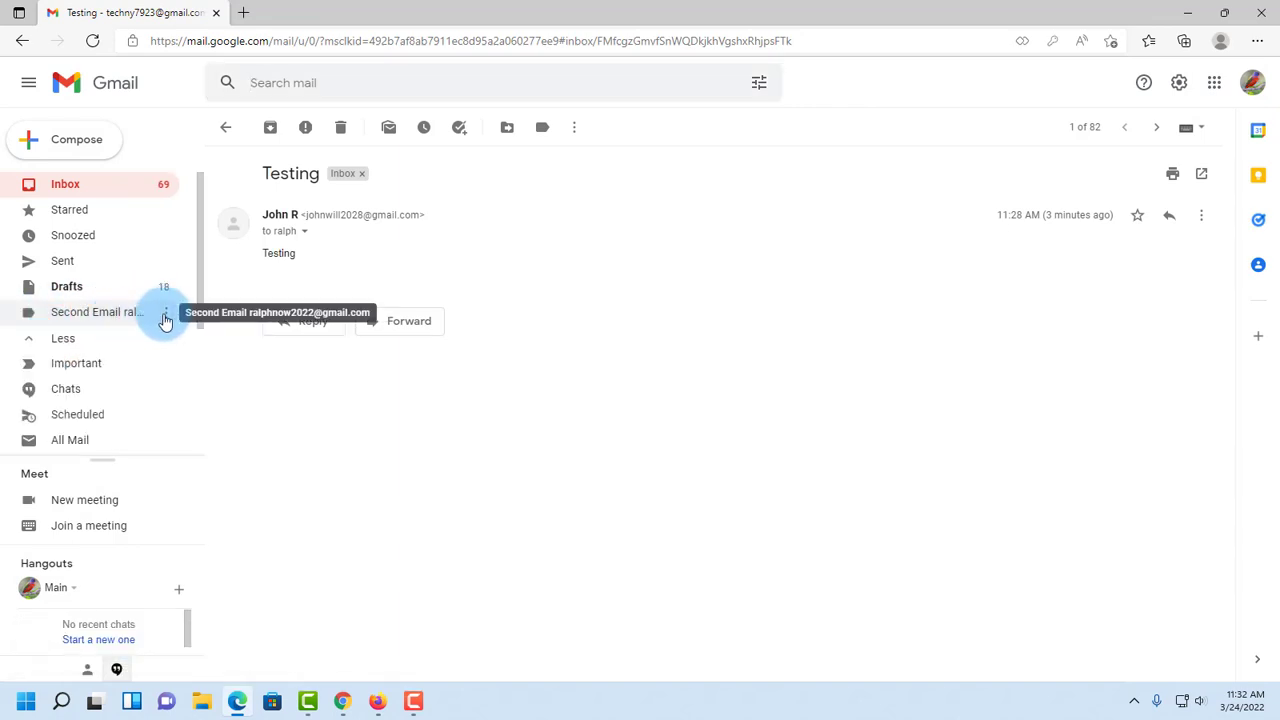
pyautogui.click(165, 316)
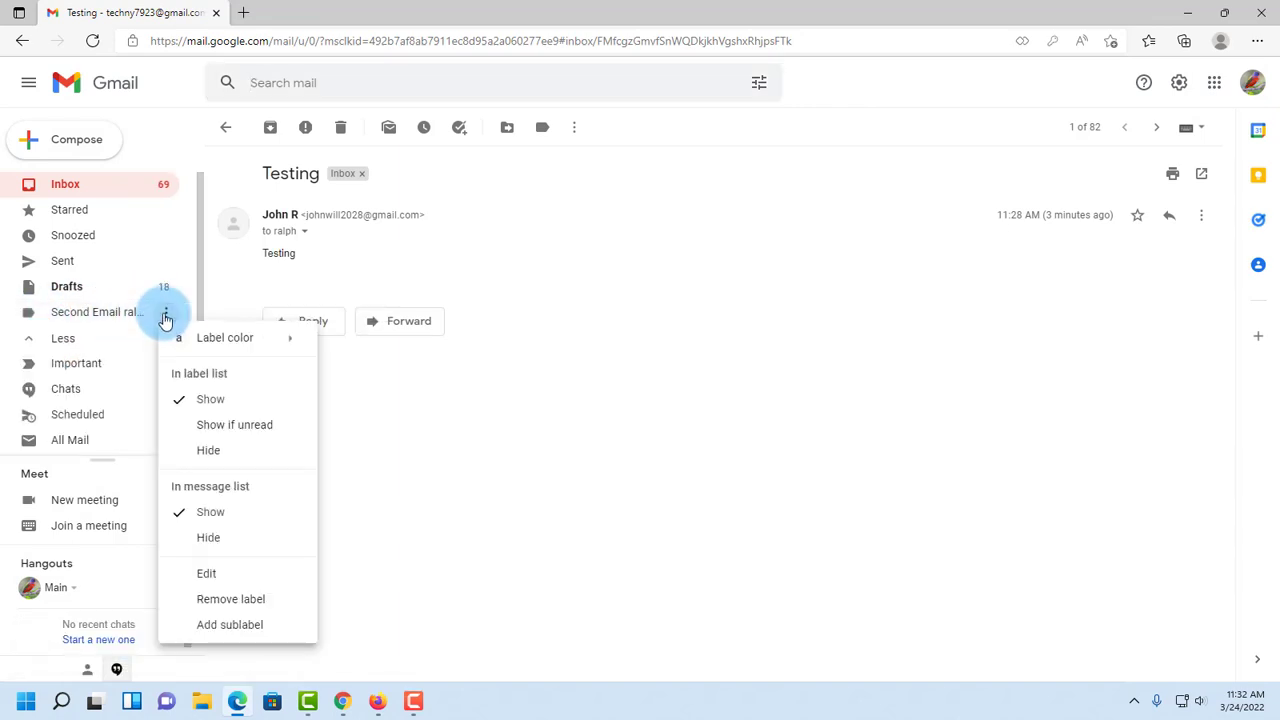
pyautogui.moveTo(221, 343)
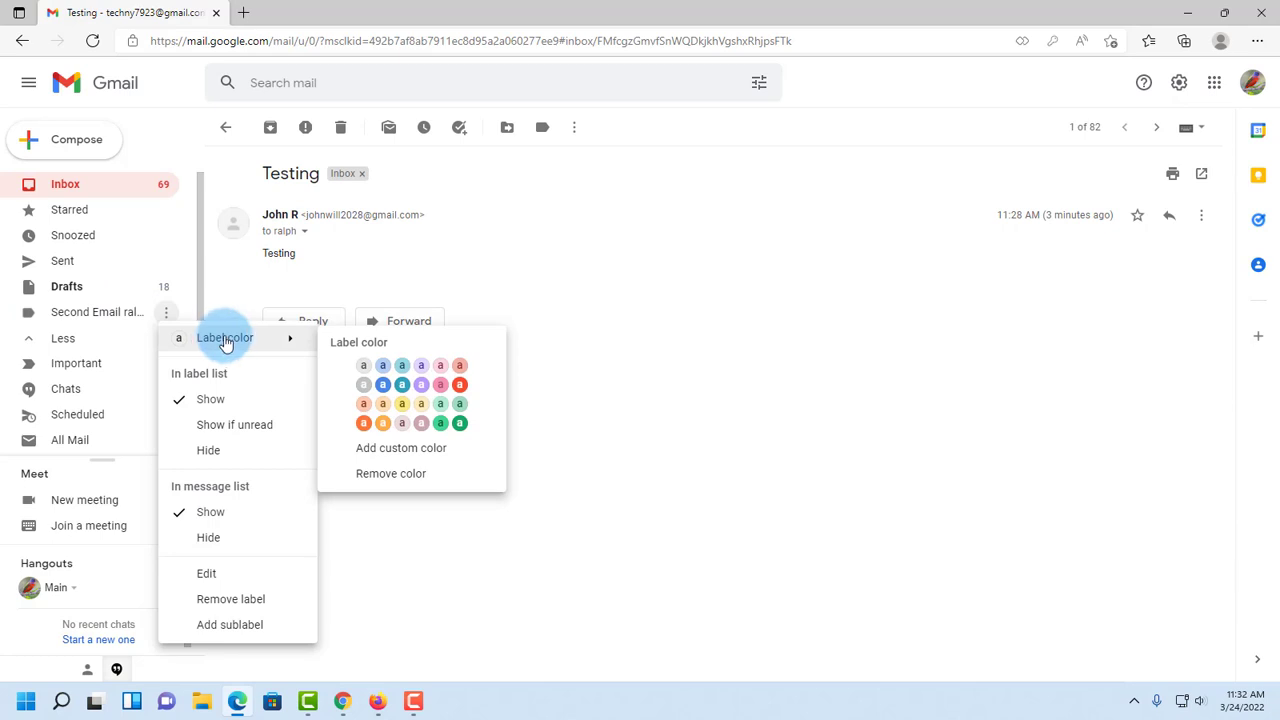
pyautogui.click(460, 424)
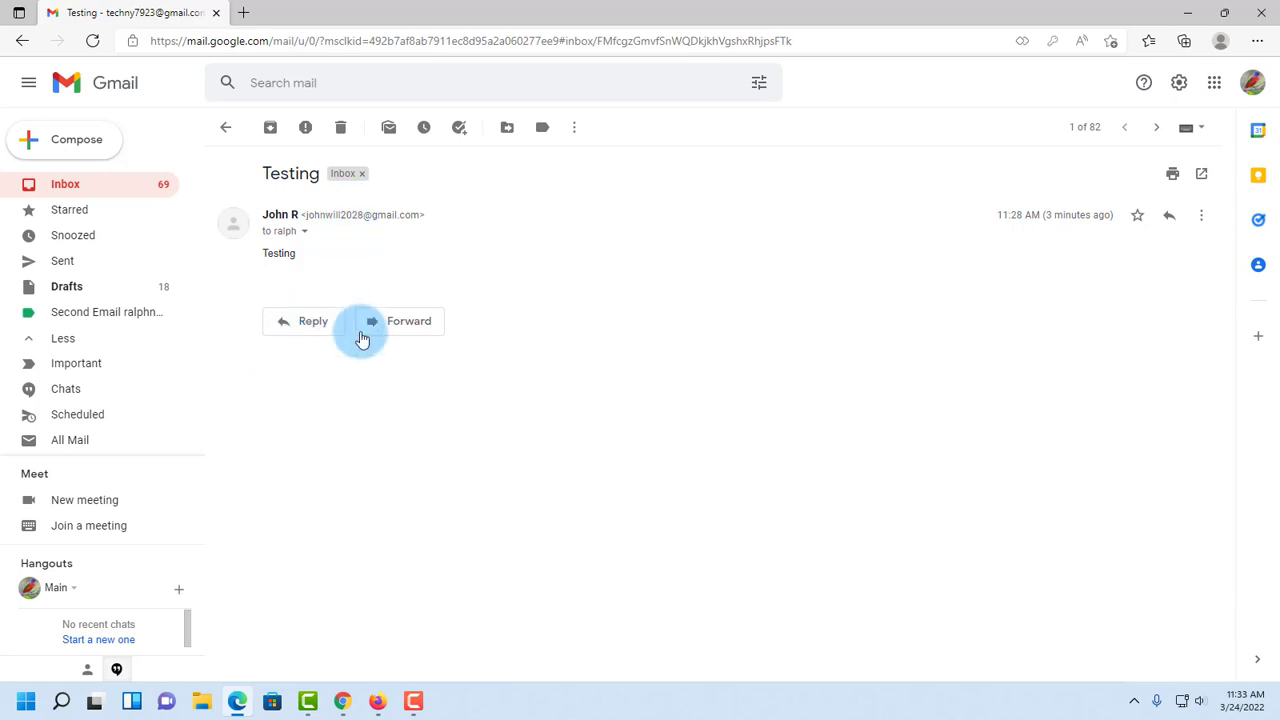
# Return to the inbox, view the messages filed under the "Second Email" label, and go back to the inbox.
pyautogui.click(228, 137)
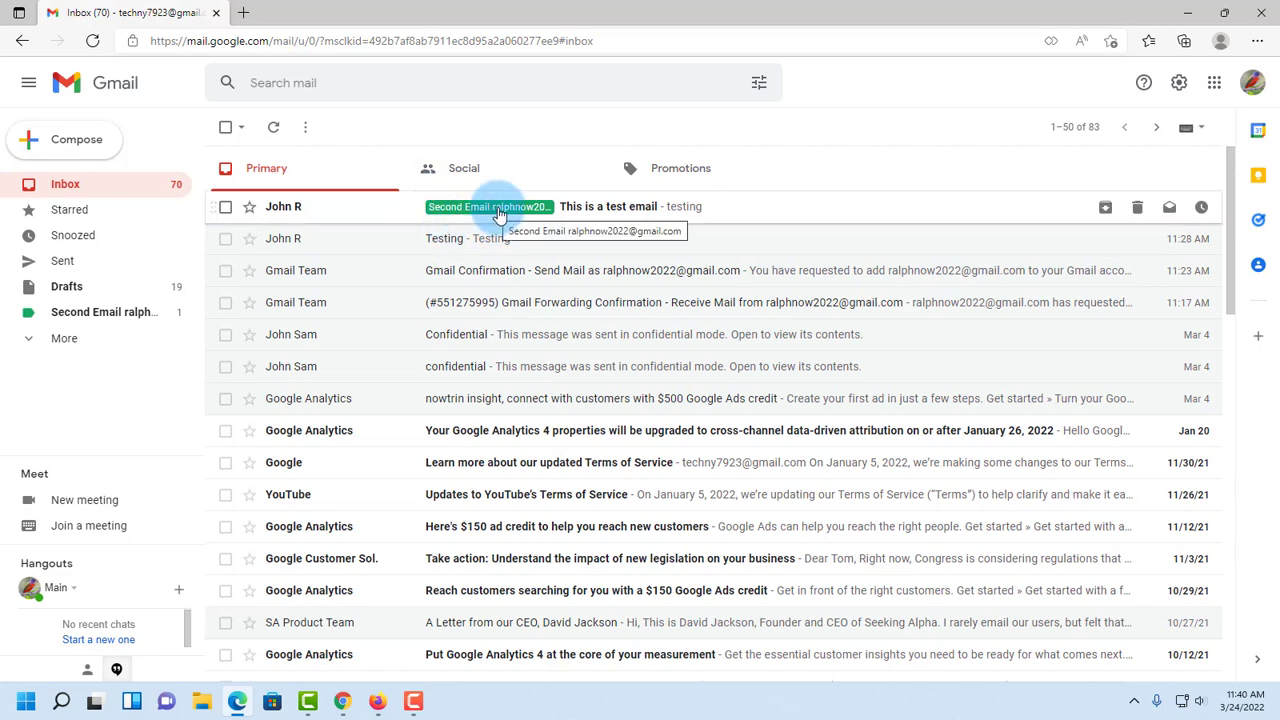
pyautogui.click(108, 318)
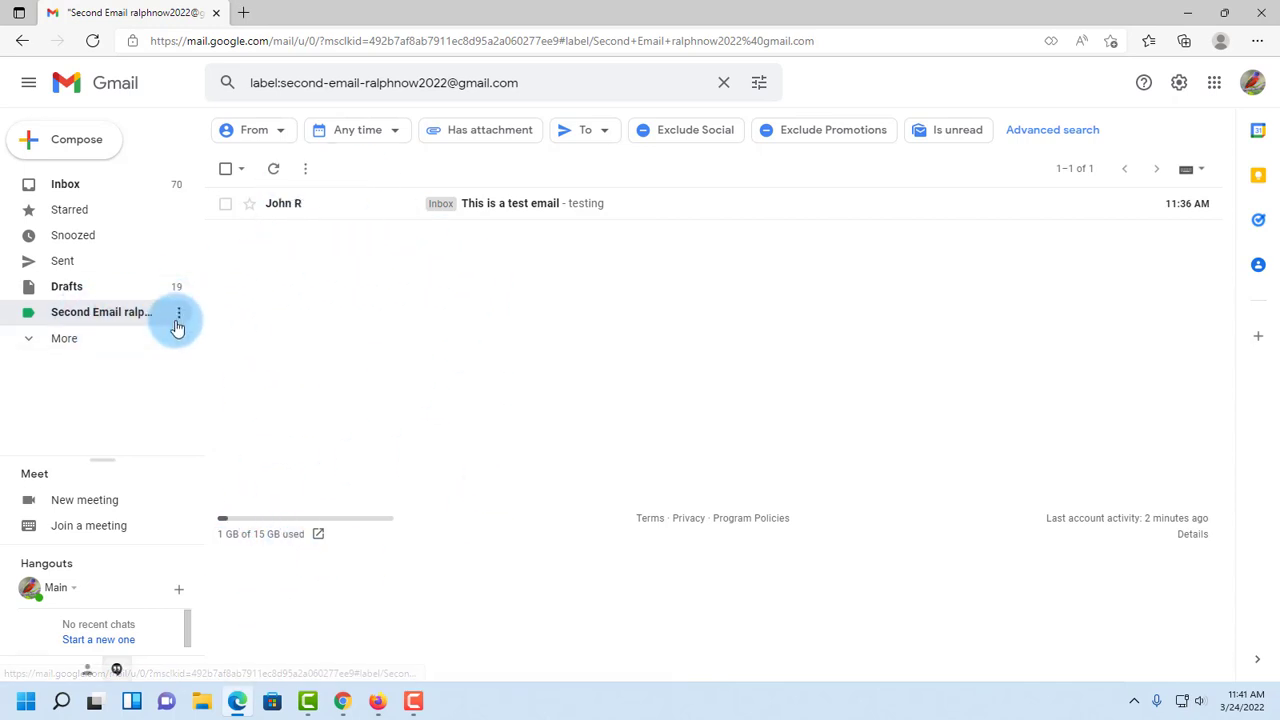
pyautogui.click(75, 196)
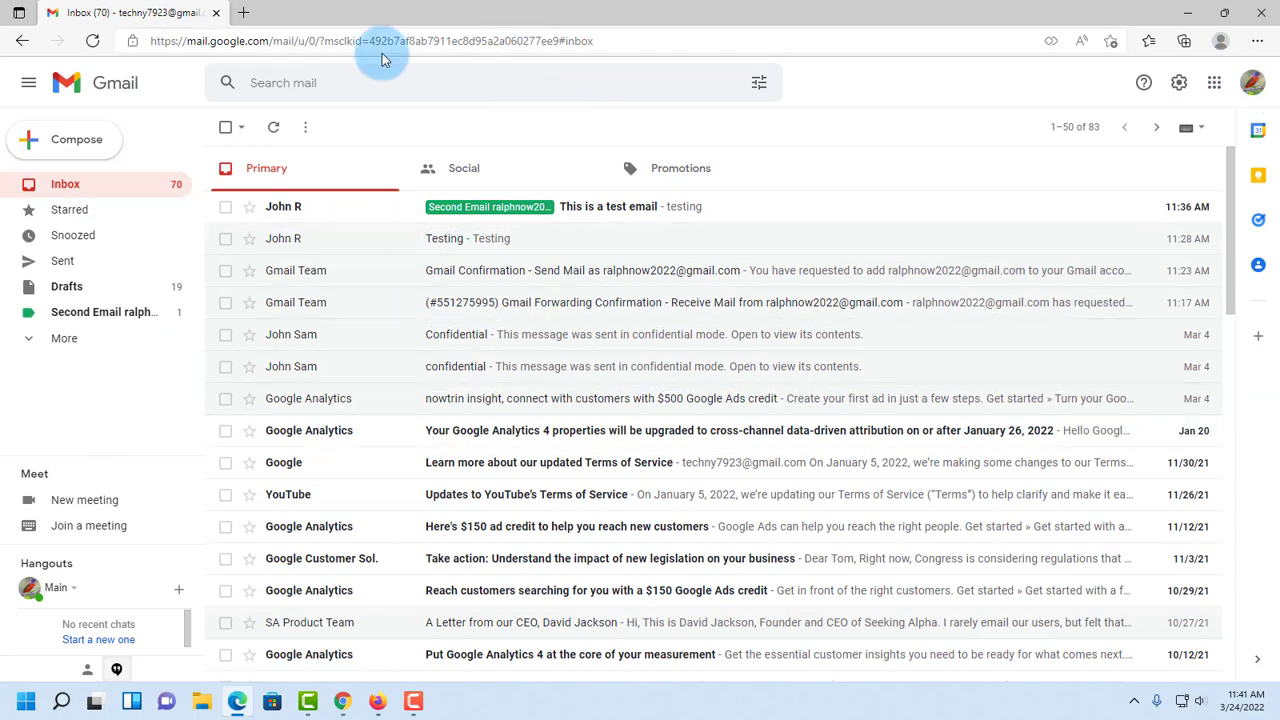
# Start a new message, view the sender addresses available in its From field, and close the message without choosing another sender.
pyautogui.click(88, 143)
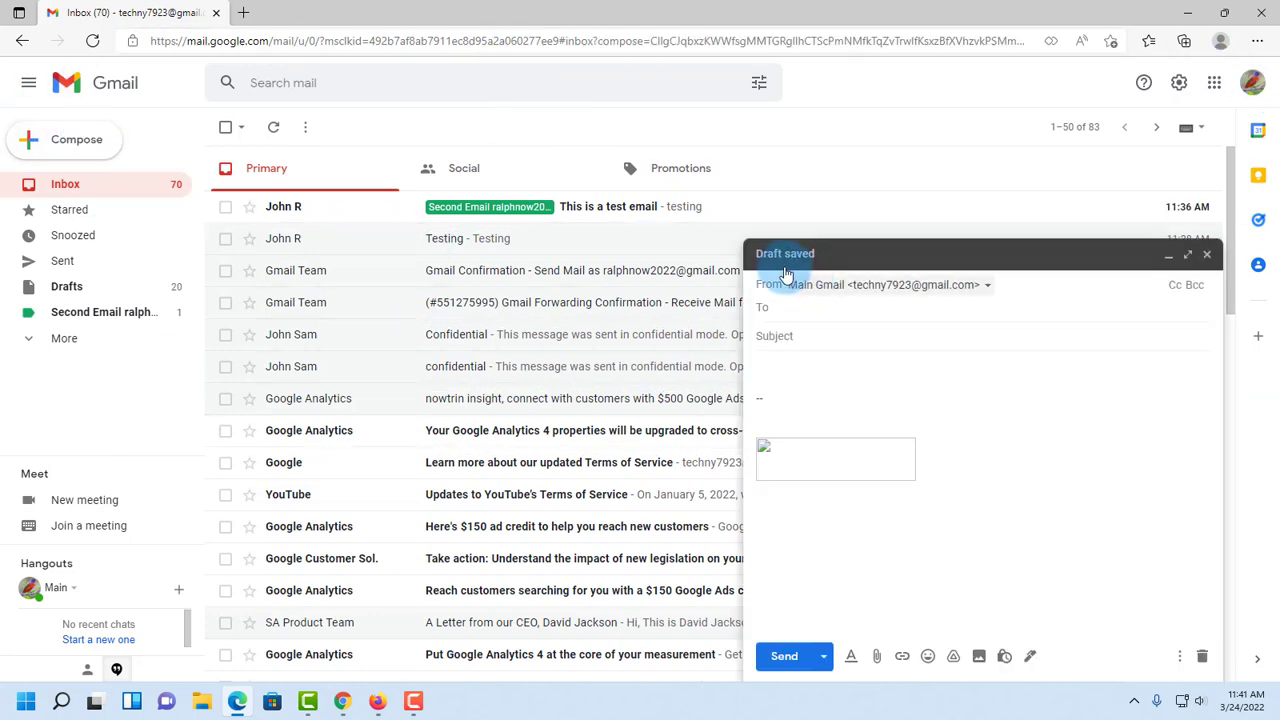
pyautogui.click(988, 289)
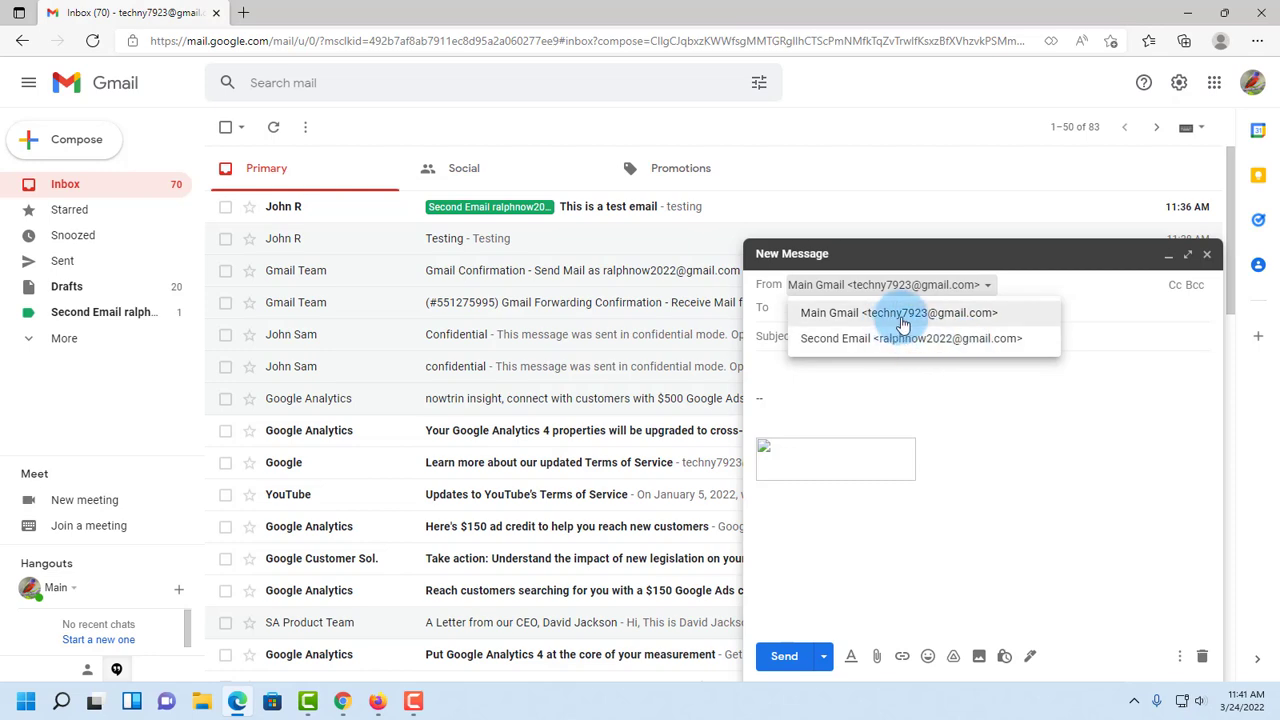
pyautogui.press('Escape')
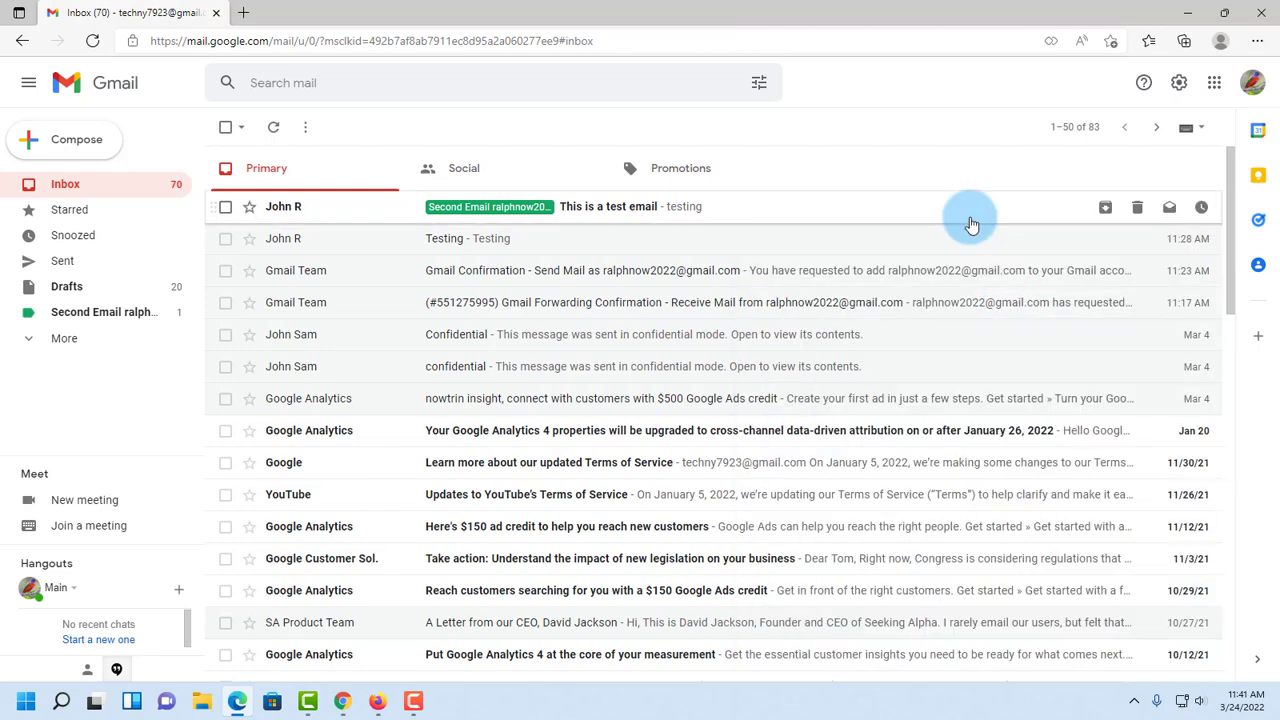